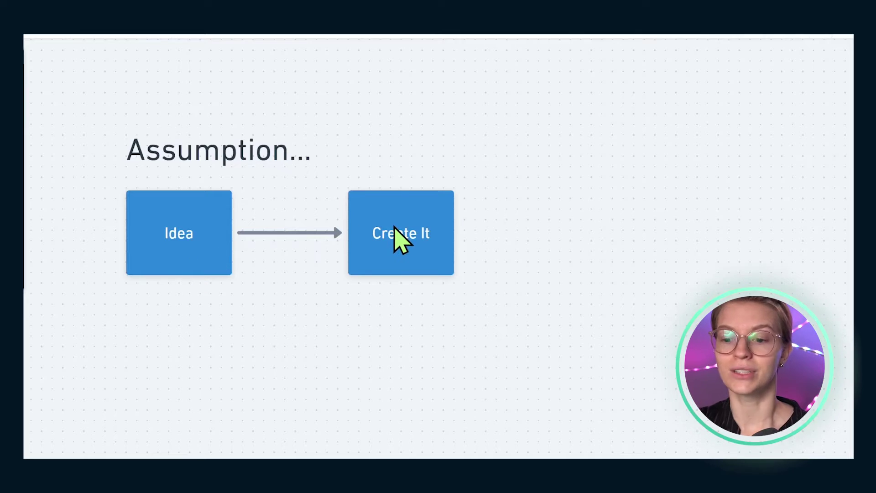
Step: Examine the Assumption diagram and compare it with the Reality content production workflow on the whiteboard
left_click(397, 240)
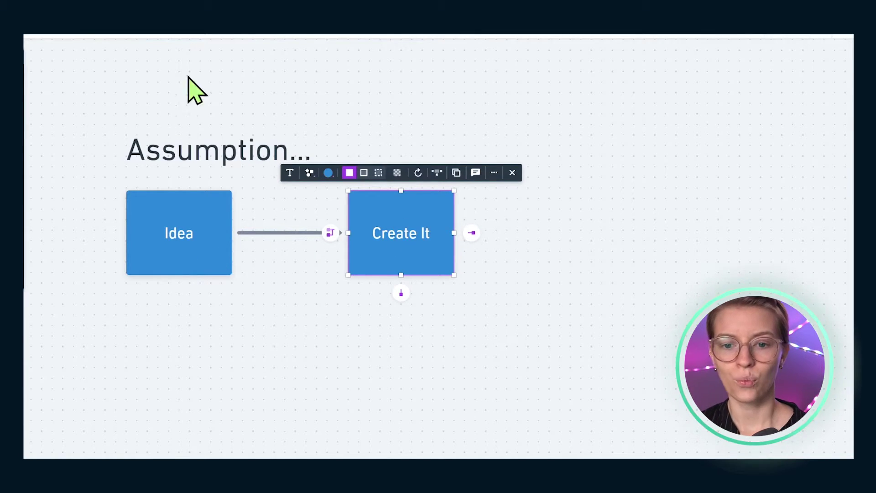
left_click_drag(88, 103, 515, 307)
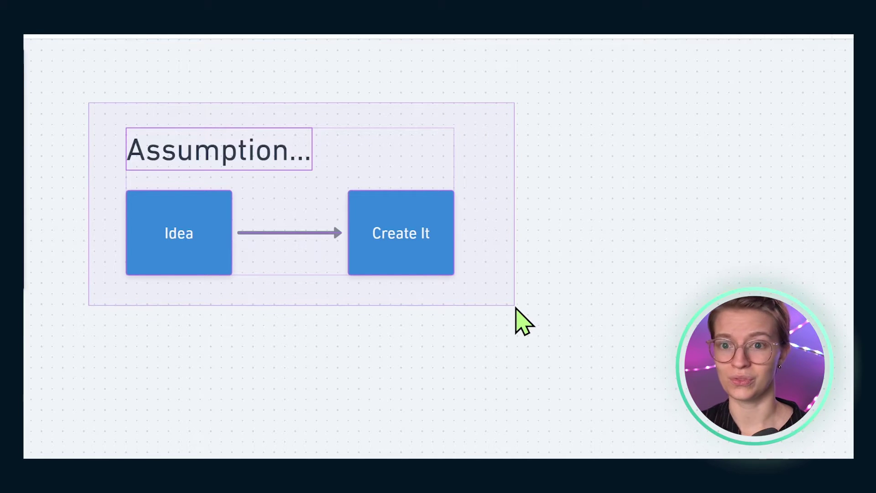
left_click_drag(516, 307, 574, 311)
left_click(517, 360)
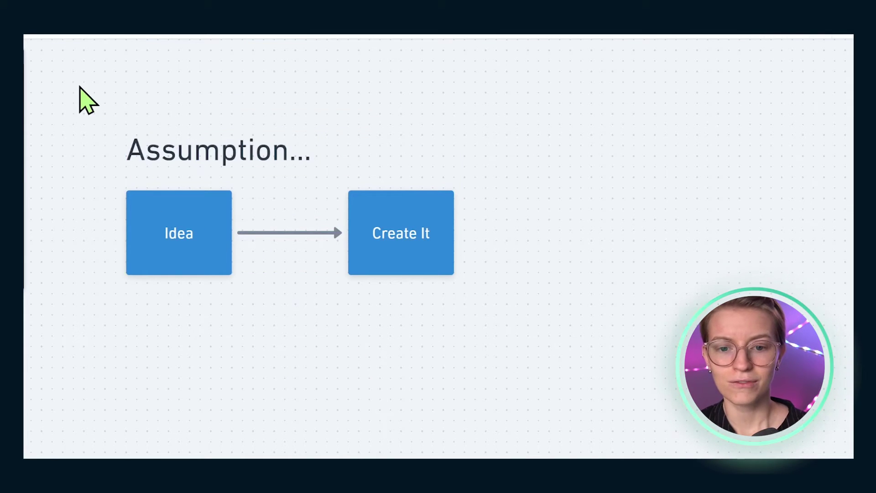
left_click_drag(87, 100, 238, 195)
key("Delete")
scroll(499, 348, "down", 3)
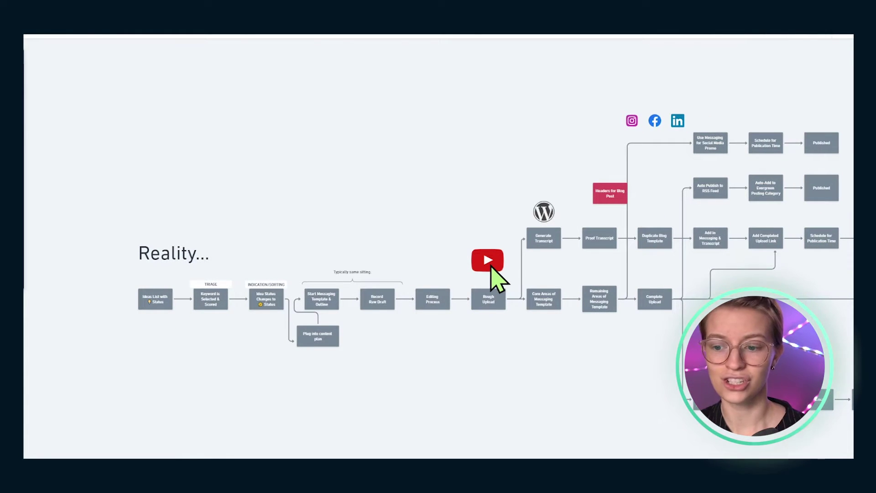
left_click(491, 267)
left_click(383, 200)
left_click_drag(407, 215, 147, 190)
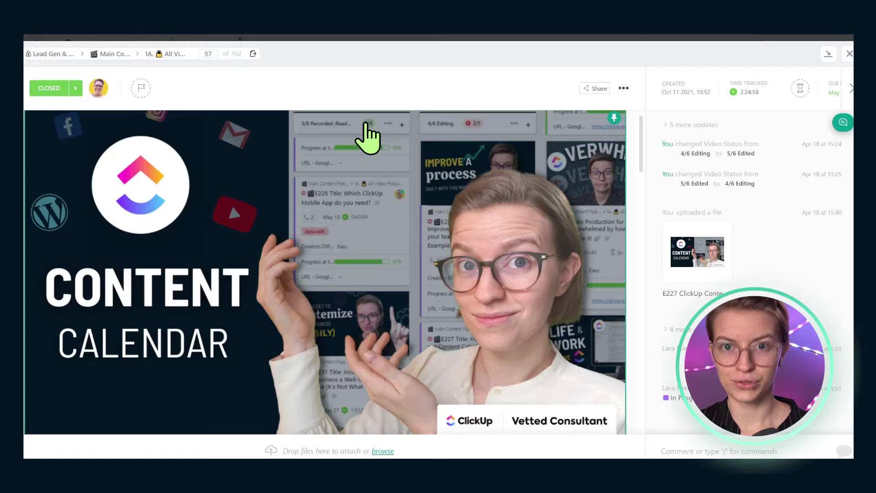
Step: Switch to ClickUp and examine the subtask list of the E227 content calendar video task
scroll(366, 137, "down", 8)
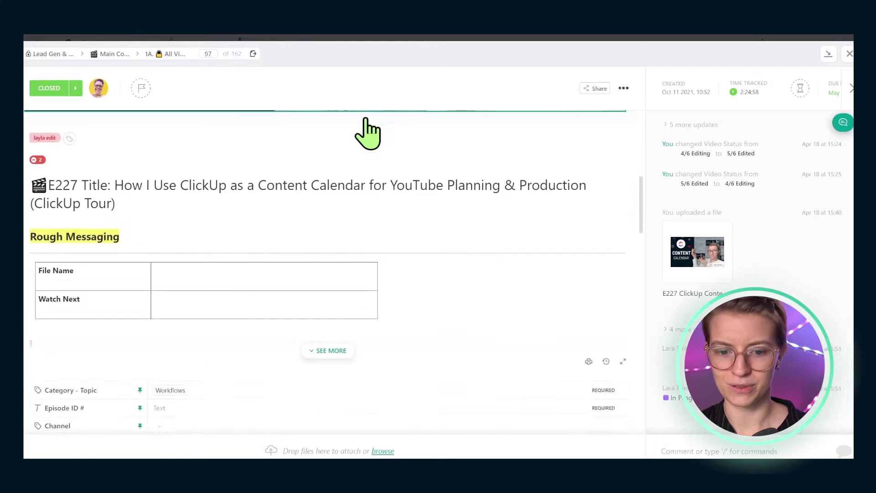
scroll(366, 117, "down", 10)
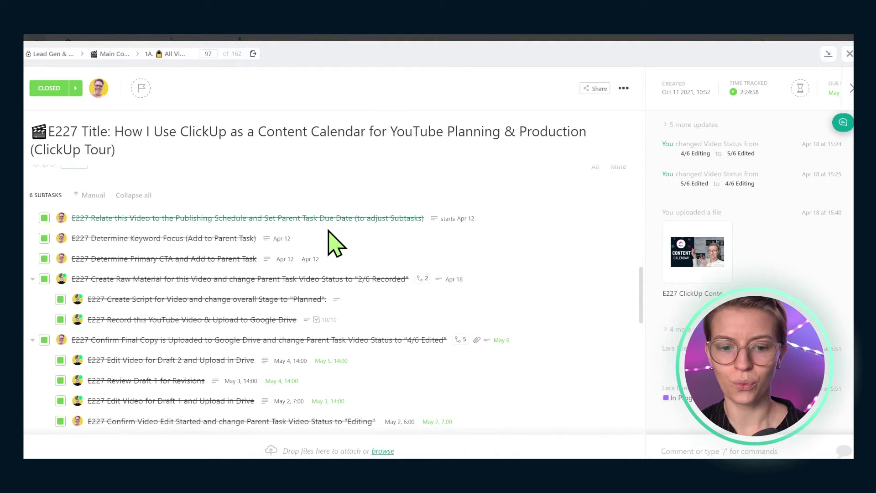
scroll(283, 246, "down", 3)
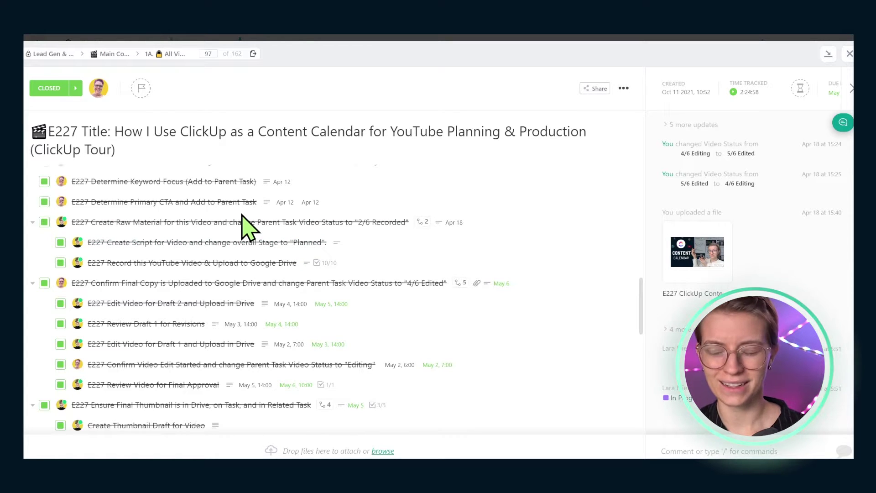
scroll(242, 215, "down", 5)
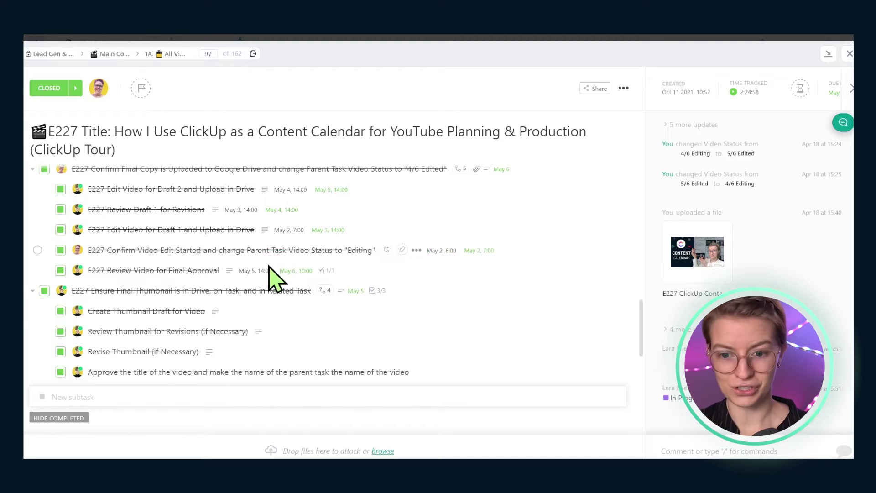
scroll(336, 352, "up", 5)
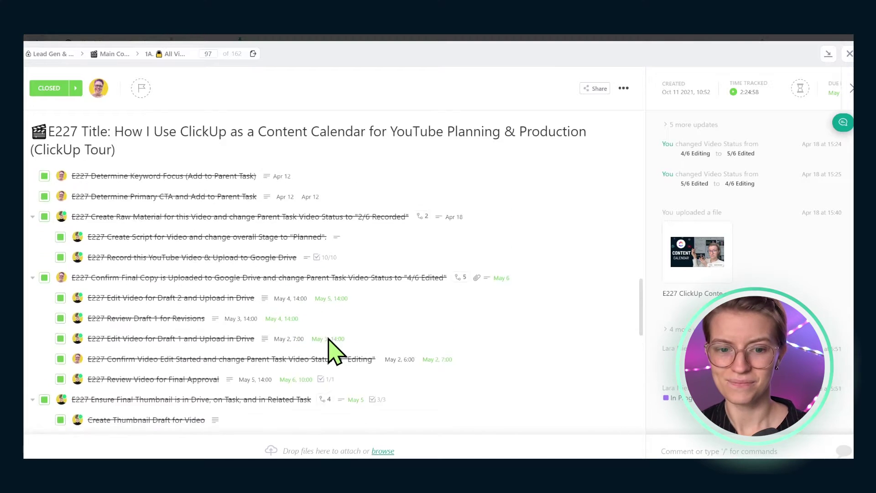
scroll(333, 352, "up", 3)
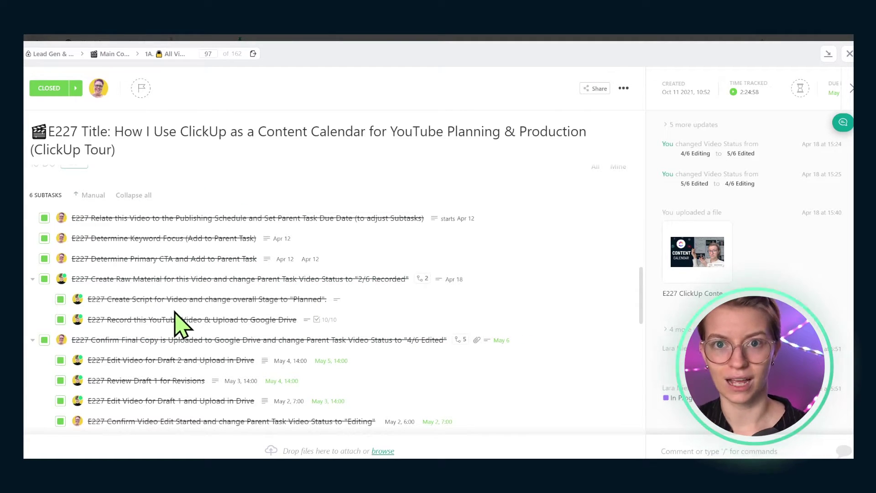
scroll(83, 315, "down", 5)
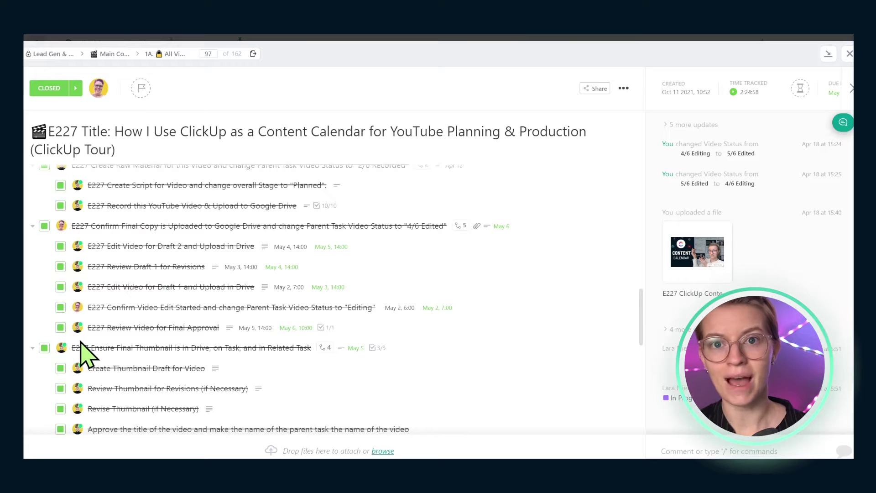
scroll(85, 355, "down", 5)
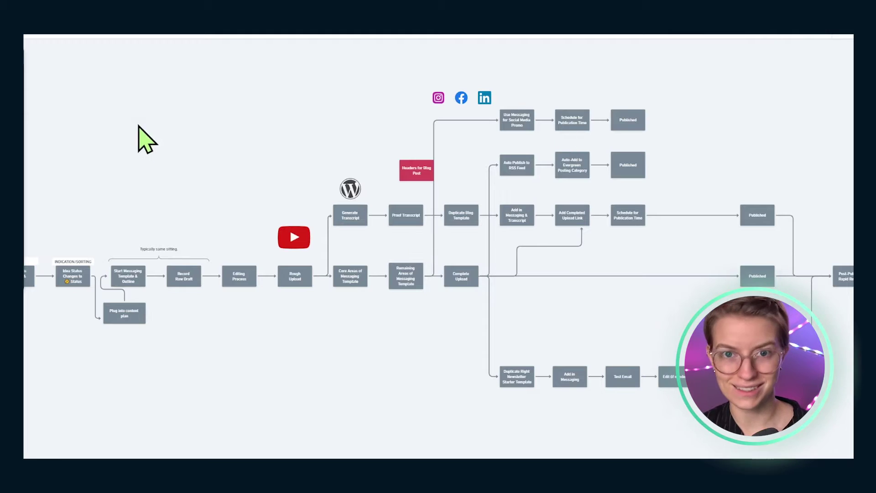
left_click_drag(103, 90, 815, 414)
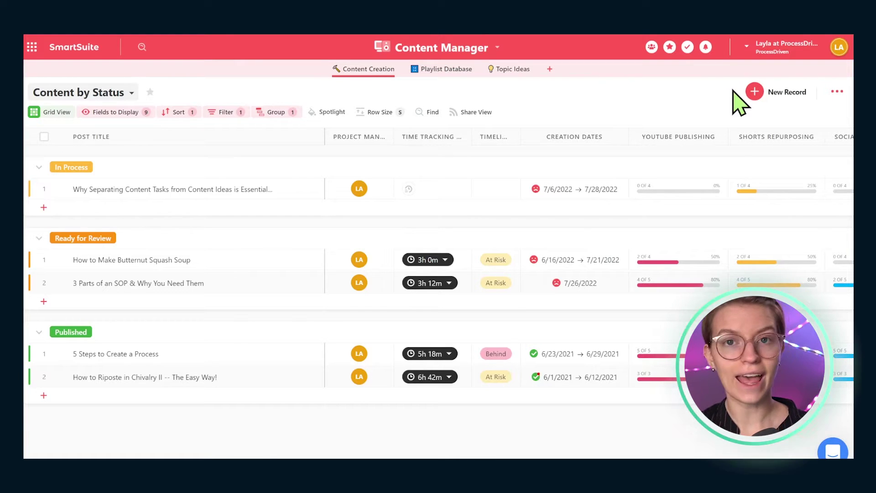
left_click_drag(733, 91, 815, 99)
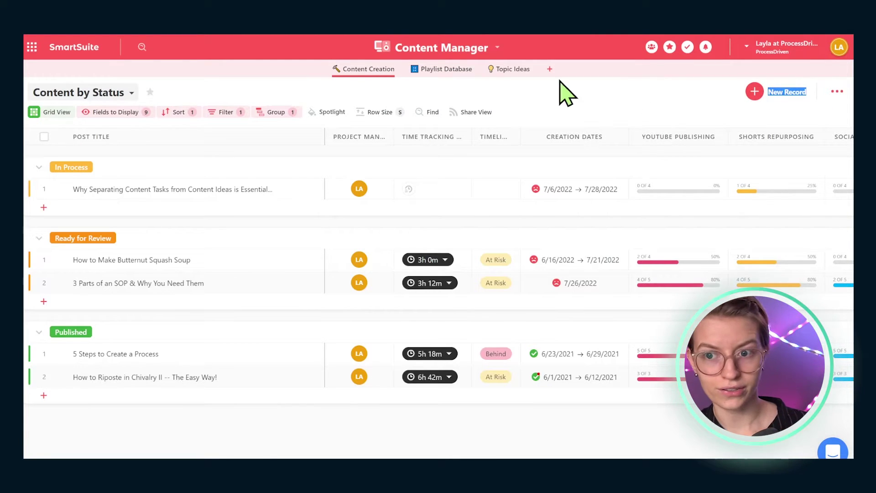
Step: Add a new app to the Content Manager solution, start a record in it, and delete its Assigned To field
left_click(550, 70)
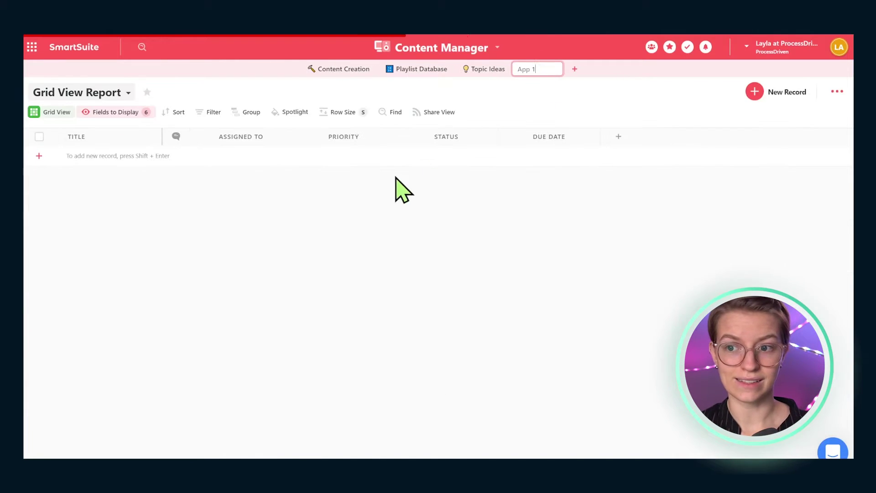
left_click(255, 157)
left_click(277, 142)
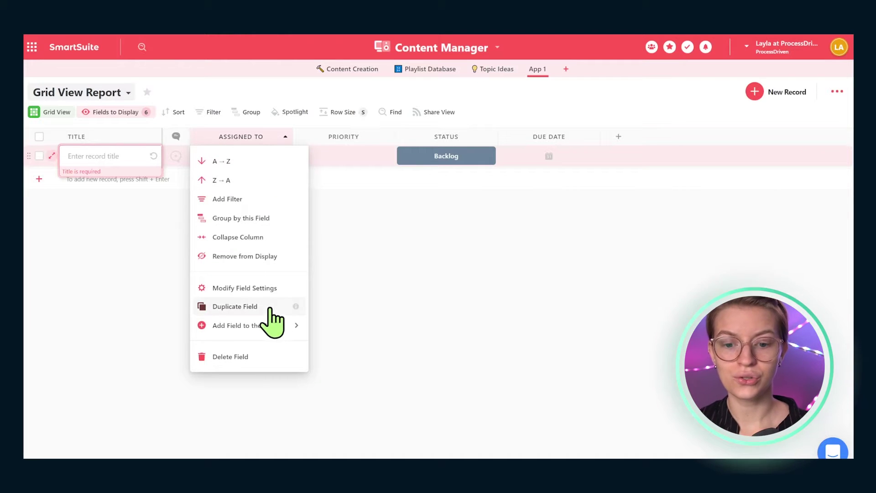
left_click(259, 357)
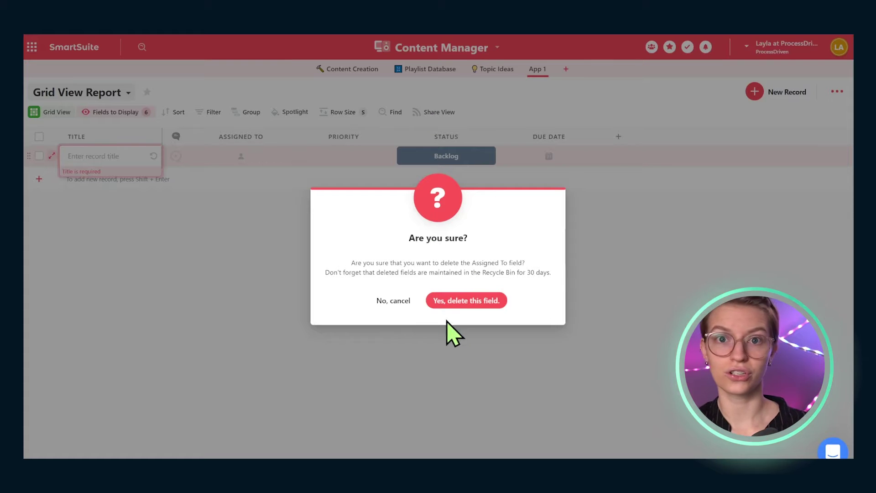
left_click(456, 302)
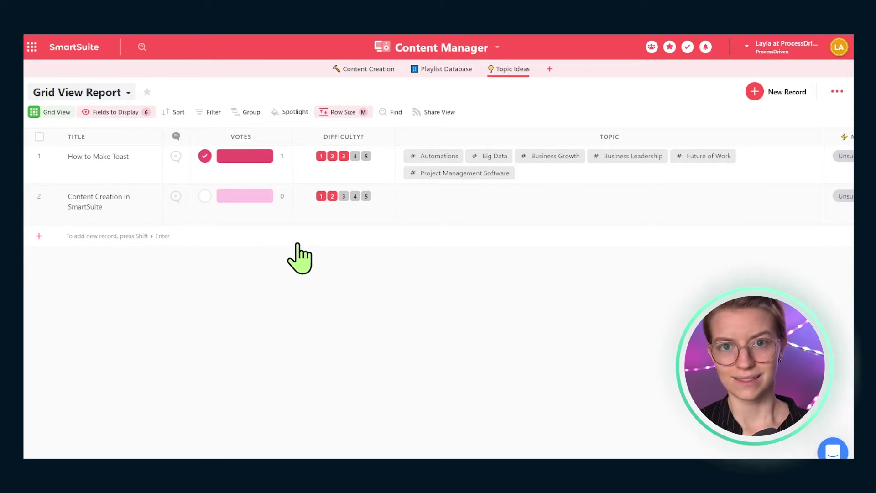
Step: Add a record titled "How to Make Coffee" to the Topic Ideas grid
scroll(502, 178, "right", 4)
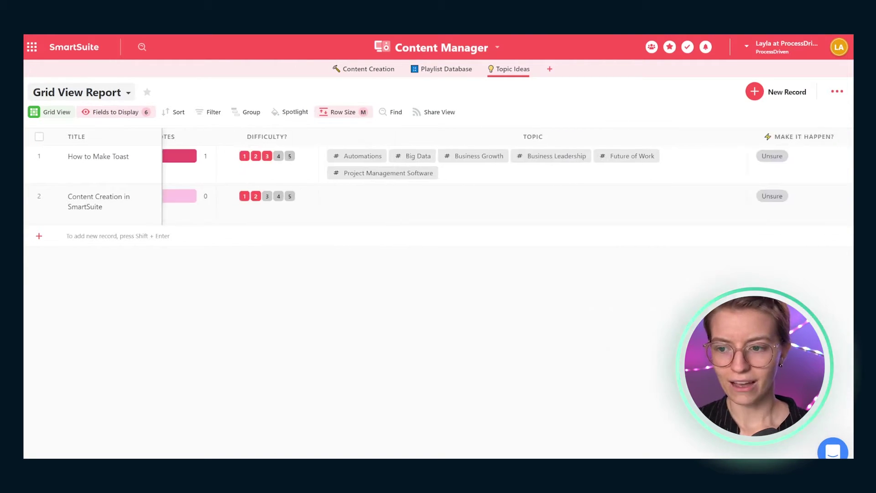
scroll(184, 443, "left", 4)
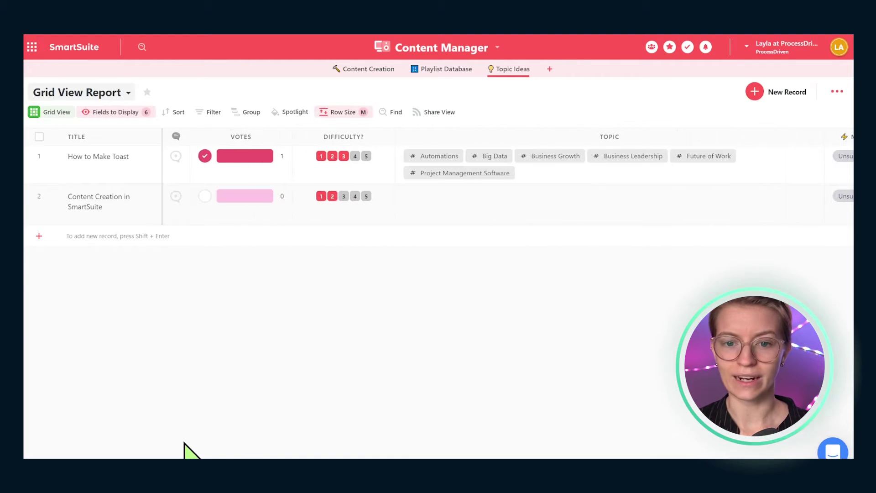
left_click(83, 236)
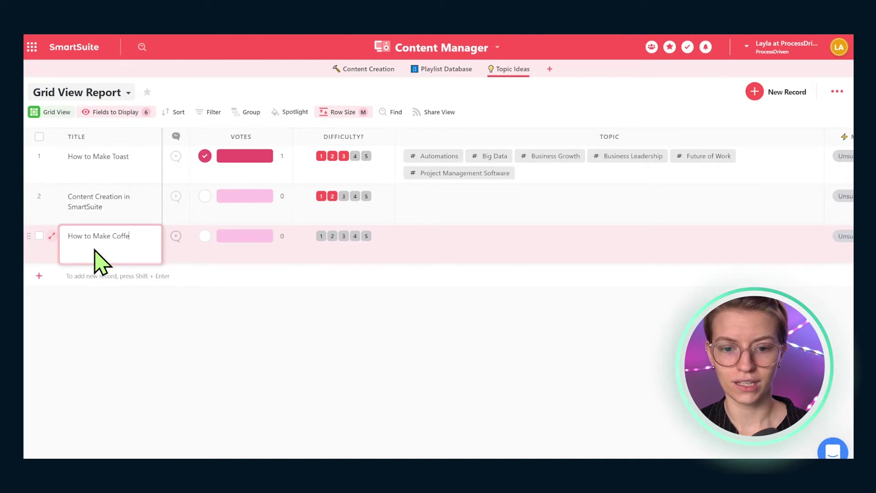
key("Return")
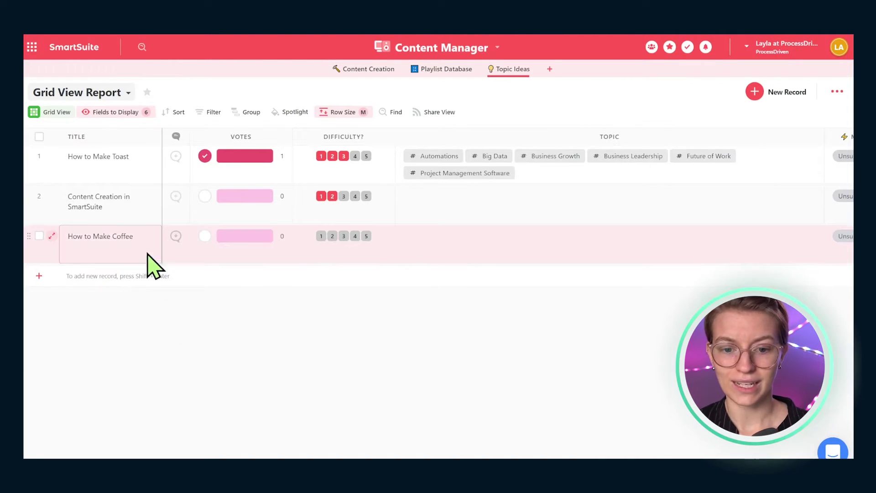
left_click(404, 215)
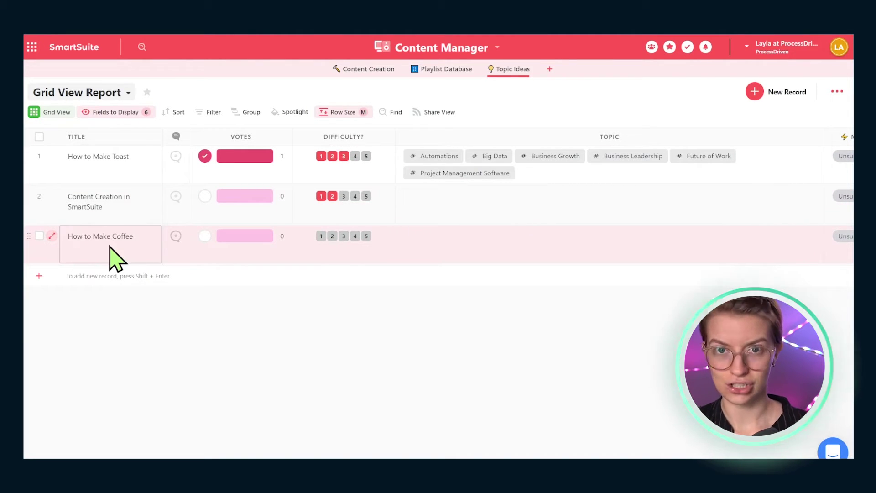
Step: Open the How to Make Toast record and enter the placeholder text "lkjlkjlkjj" in its description
left_click(53, 156)
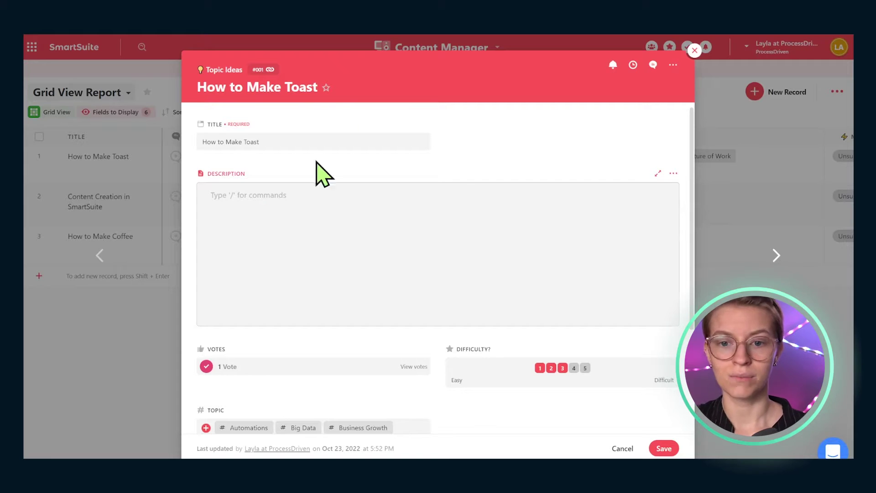
scroll(254, 198, "down", 2)
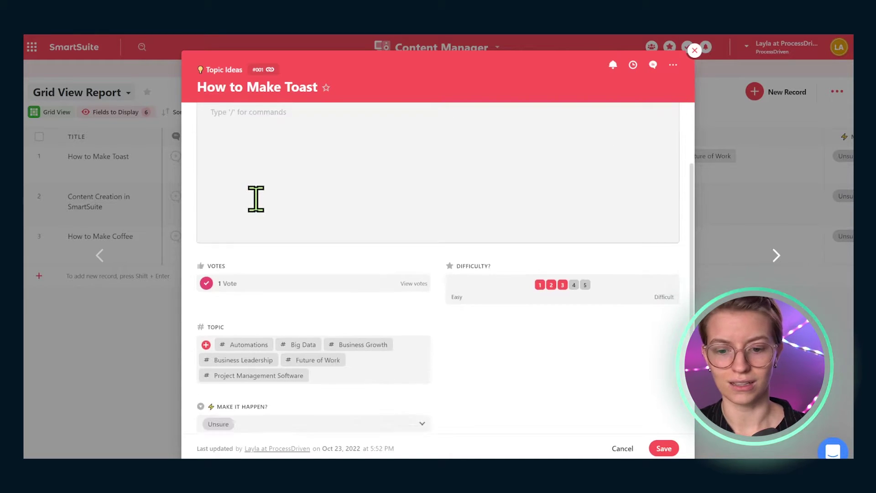
scroll(274, 223, "up", 2)
left_click(291, 250)
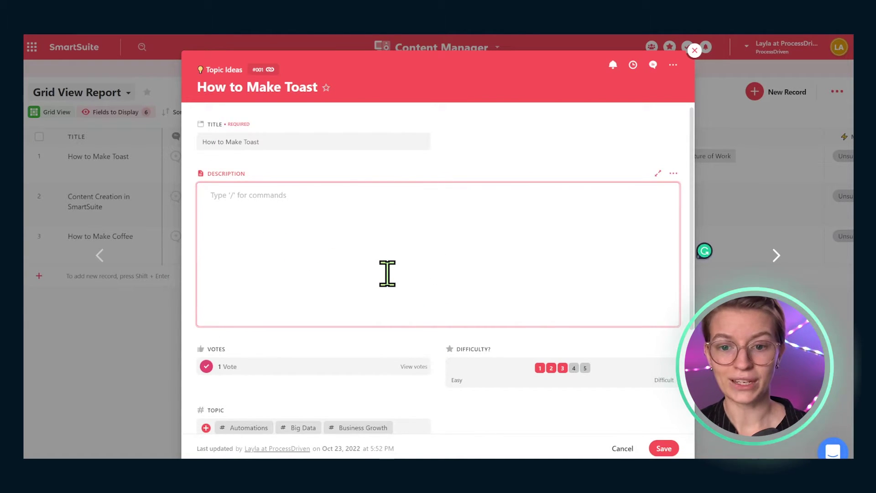
Step: Set the How to Make Toast record's difficulty rating to 2, look over its votes and topics, and close the record
scroll(391, 225, "down", 3)
left_click(551, 259)
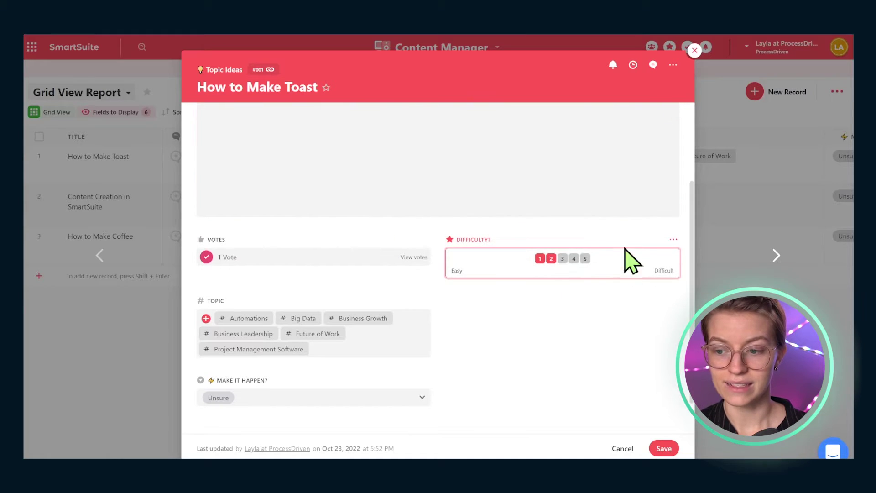
left_click(207, 257)
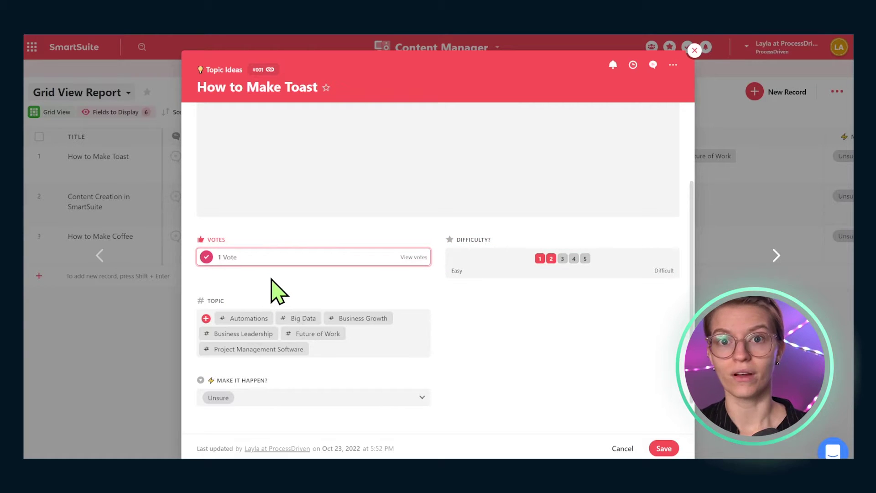
scroll(367, 319, "down", 1)
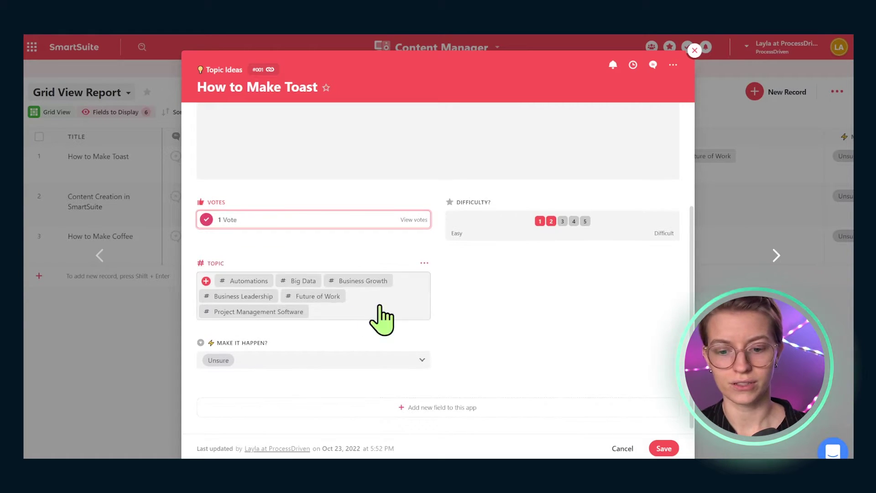
scroll(493, 401, "up", 3)
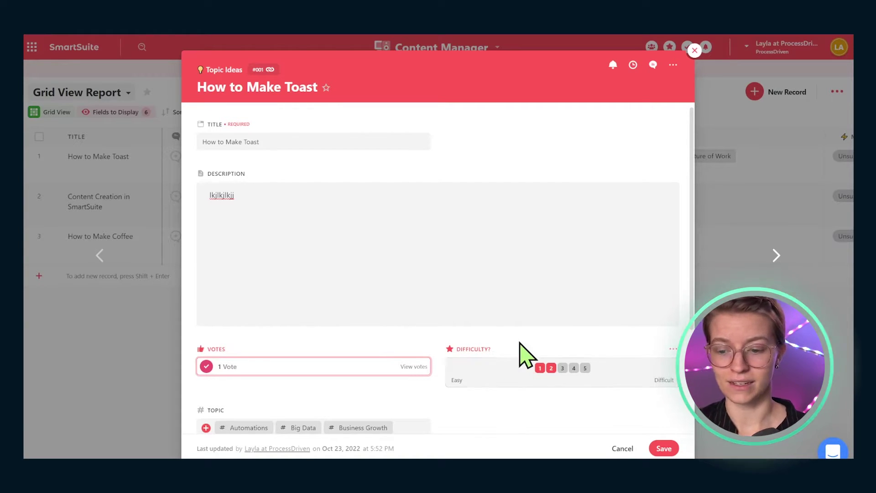
key("Escape")
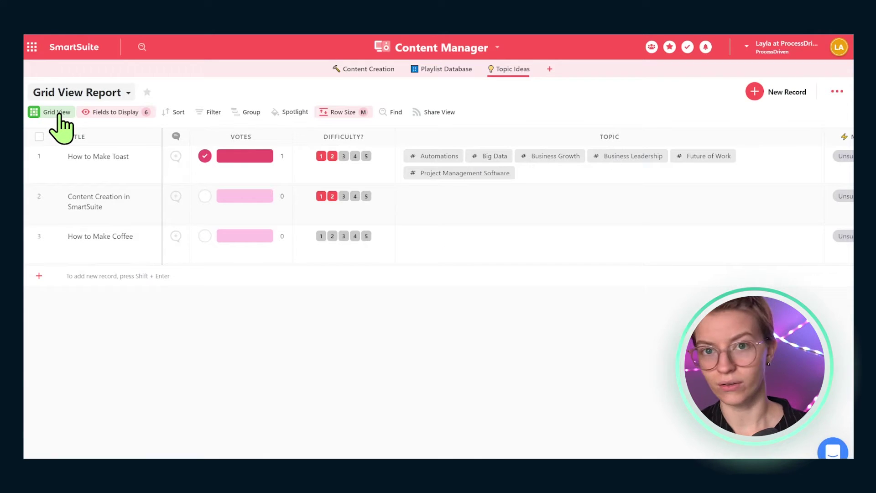
Step: Change the Topic Ideas view type to Card and open the Playlist Database app
left_click(58, 113)
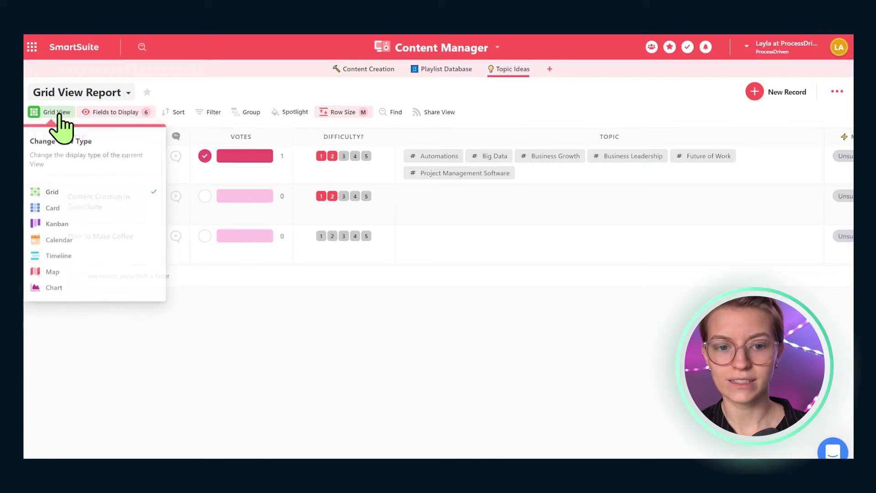
left_click(99, 210)
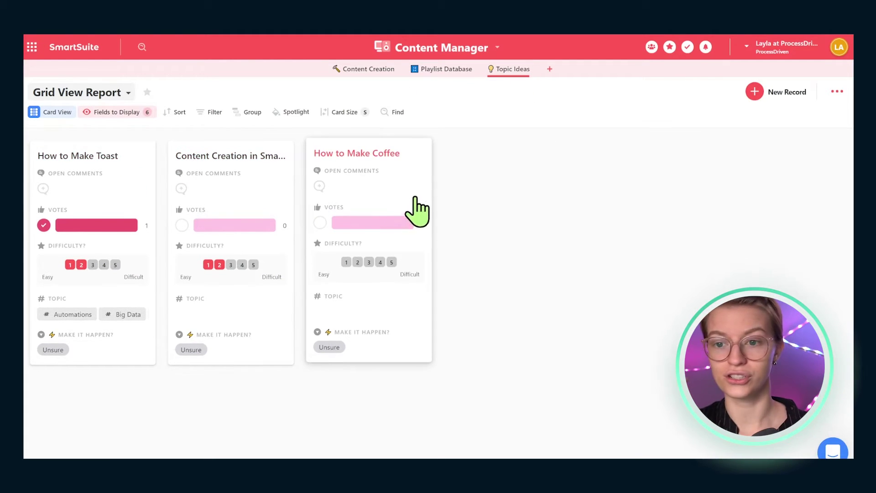
left_click(462, 77)
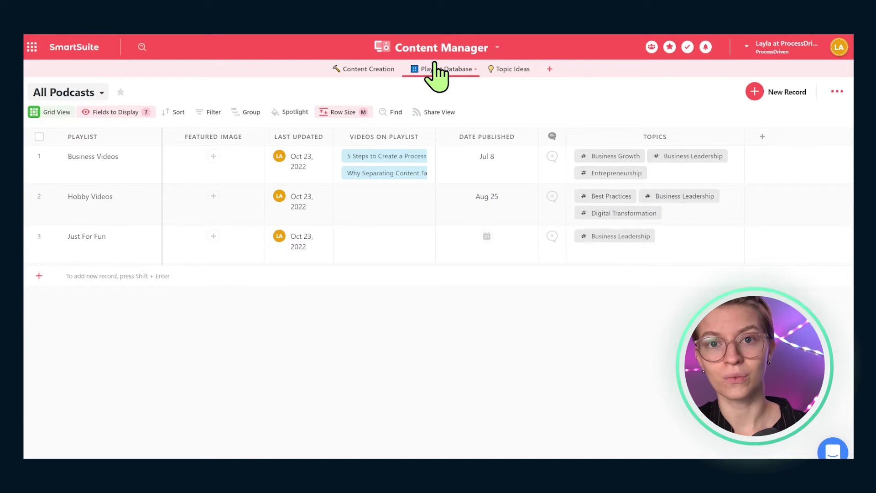
Step: Look at Topic Ideas, return to the Playlist Database, and review the Business Videos record's details and playlist contents
left_click(510, 72)
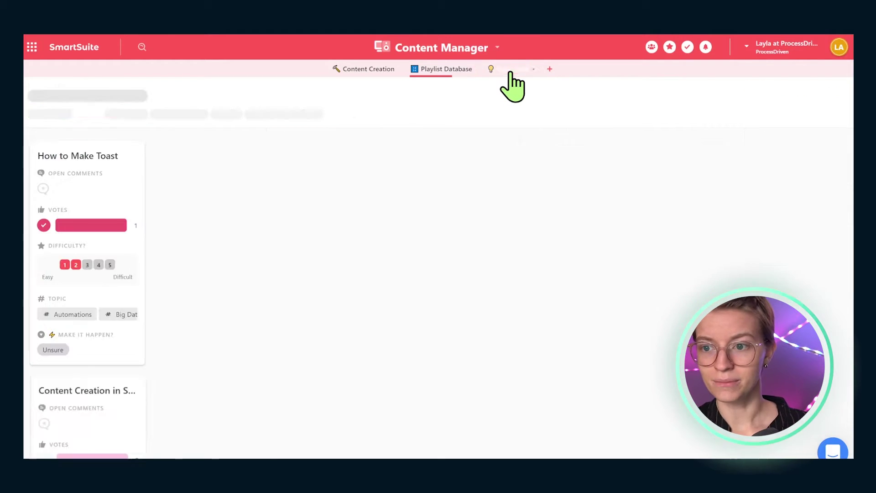
left_click(448, 72)
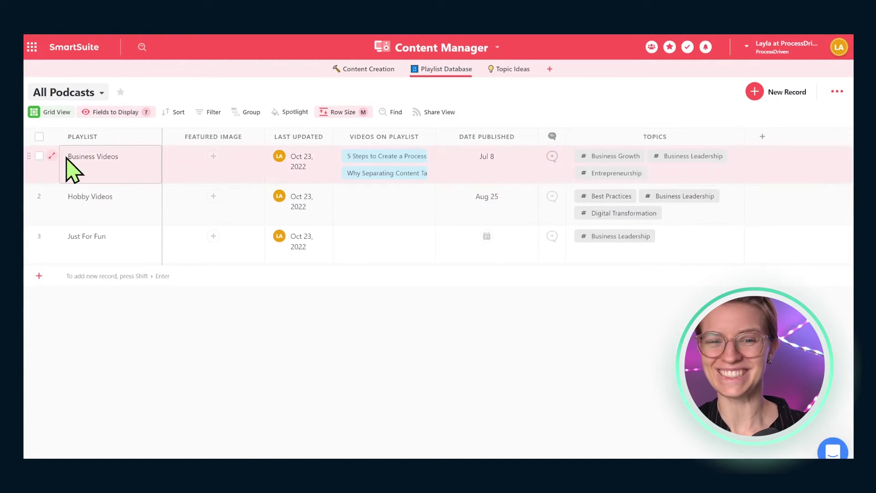
left_click(54, 166)
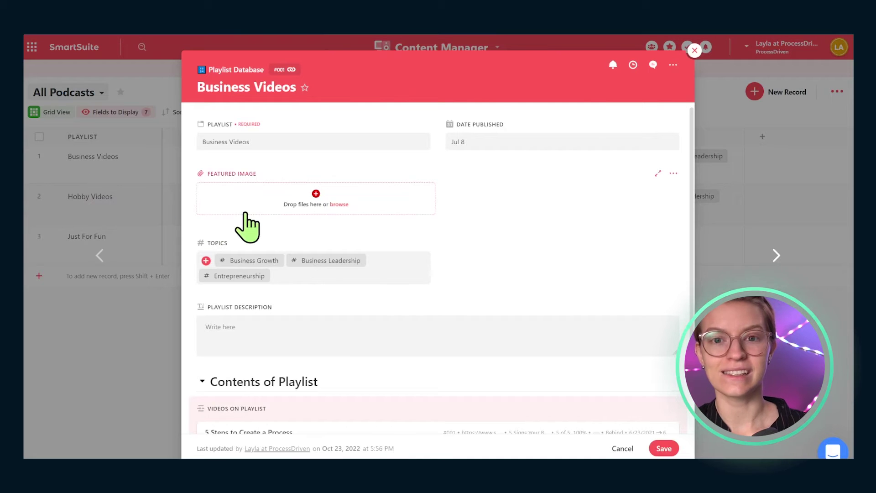
scroll(249, 223, "down", 3)
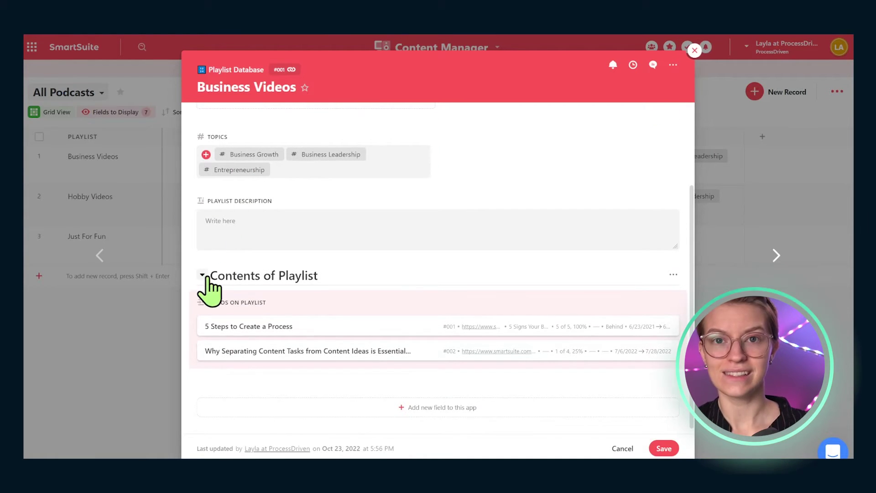
scroll(210, 286, "up", 3)
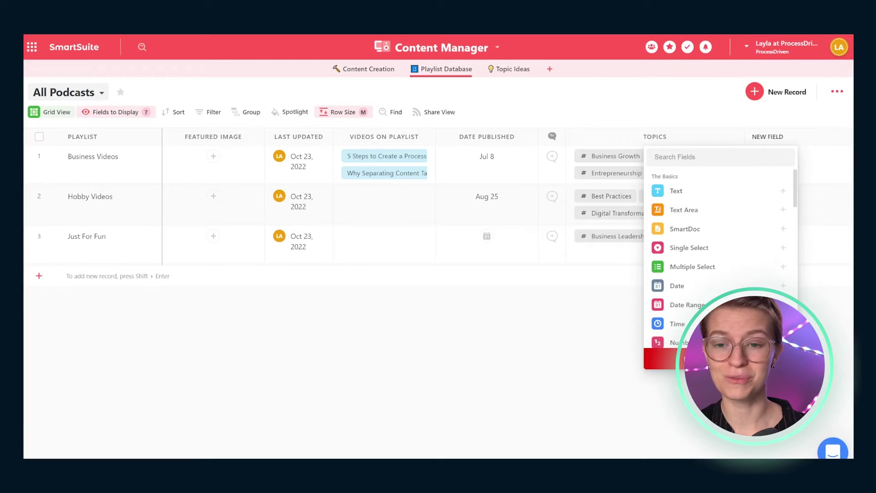
Step: Browse the full list of available field types for the Playlist Database, from basic to advanced, and close it
left_click(662, 358)
scroll(518, 192, "down", 3)
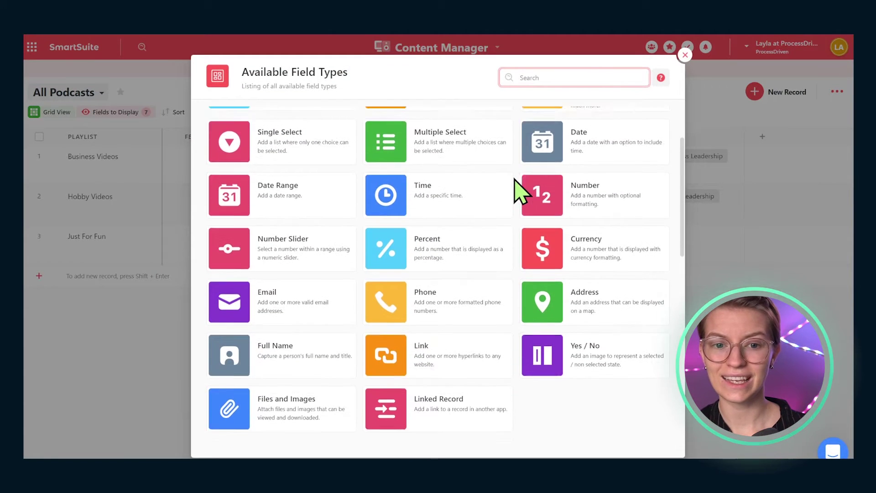
scroll(518, 192, "down", 3)
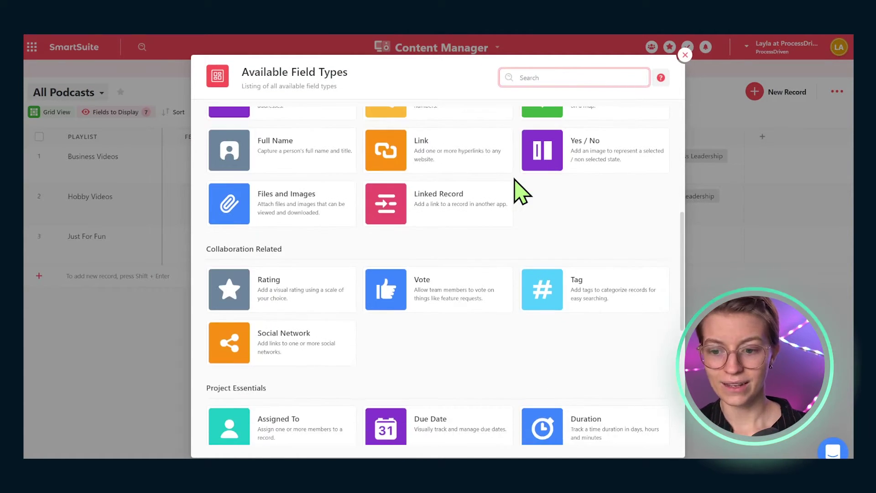
scroll(520, 192, "down", 7)
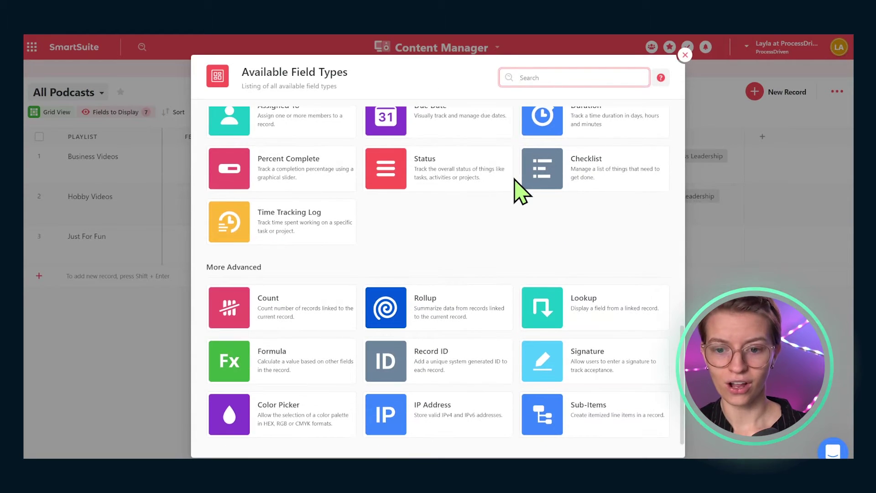
left_click(685, 55)
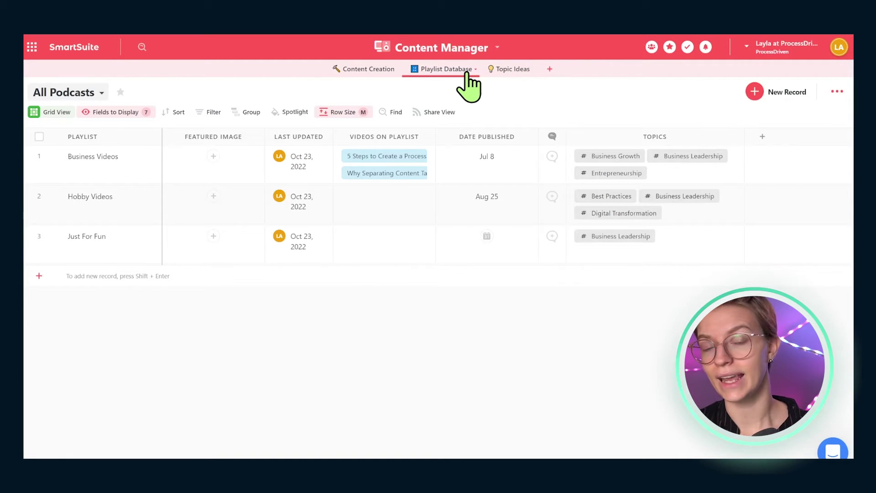
Step: Open the Content Creation app and narrow the Post Title column of the Content by Status grid
left_click(517, 72)
left_click(353, 72)
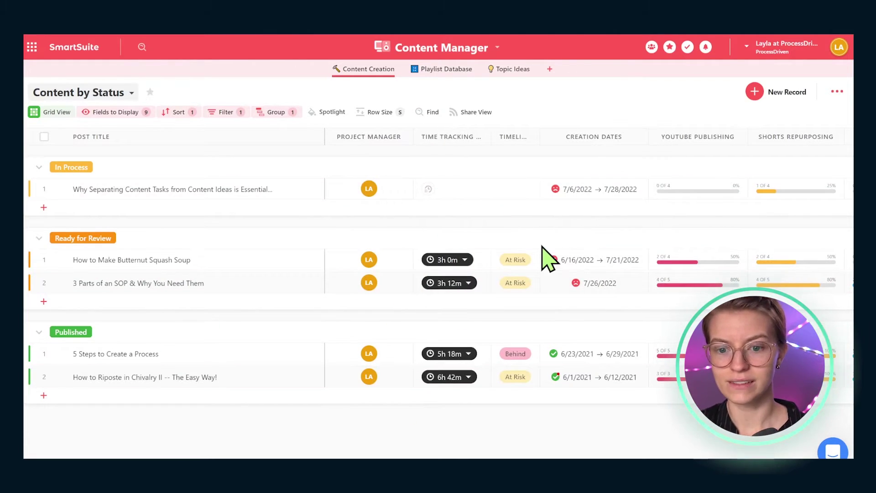
left_click_drag(321, 133, 233, 133)
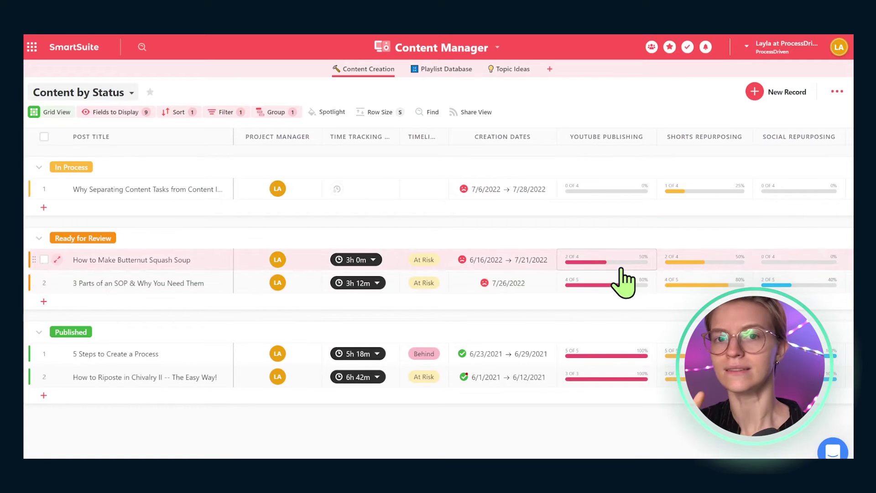
left_click_drag(233, 136, 176, 137)
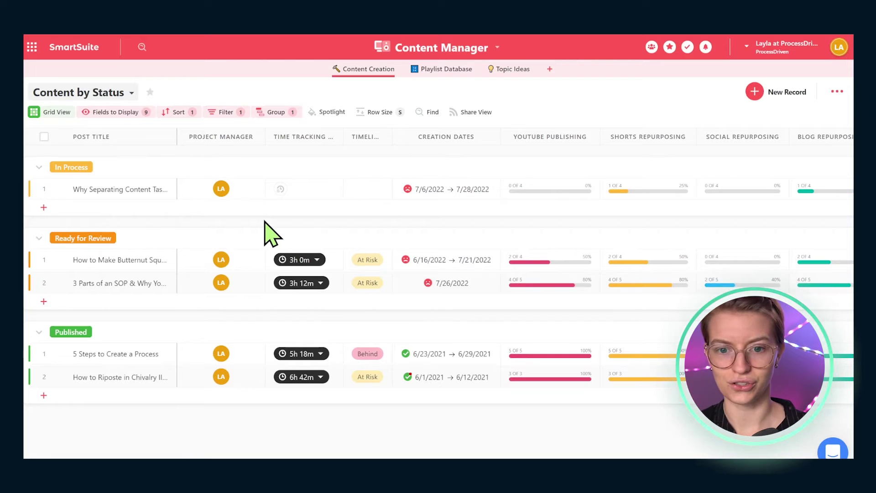
Step: Review the Project Manager field's settings, including Display in My Work, and check the open assignments in My Work
left_click(259, 137)
left_click(255, 286)
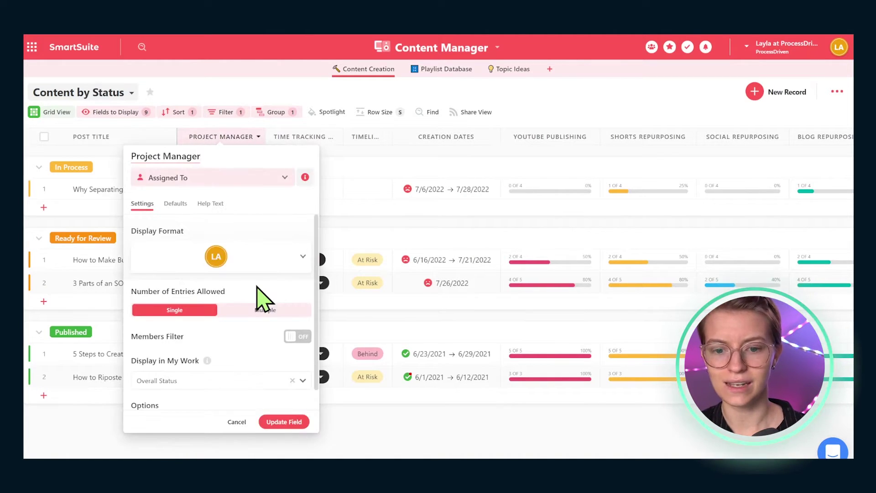
scroll(234, 348, "down", 1)
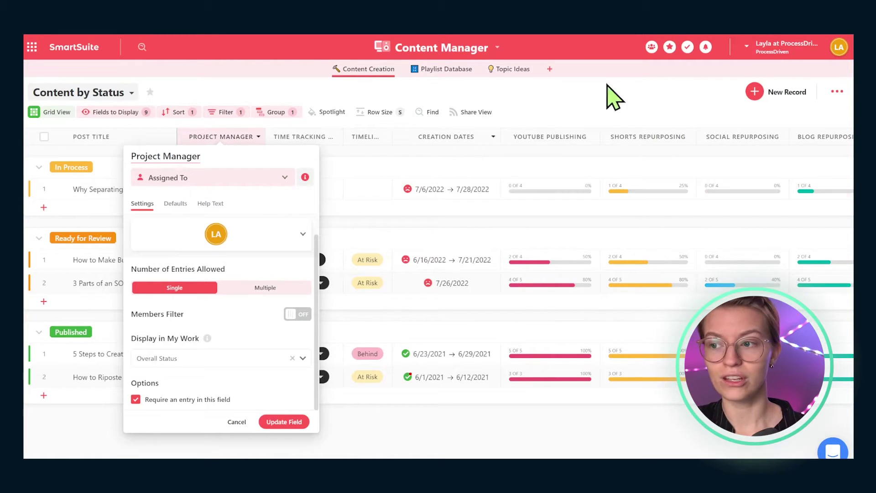
left_click(688, 47)
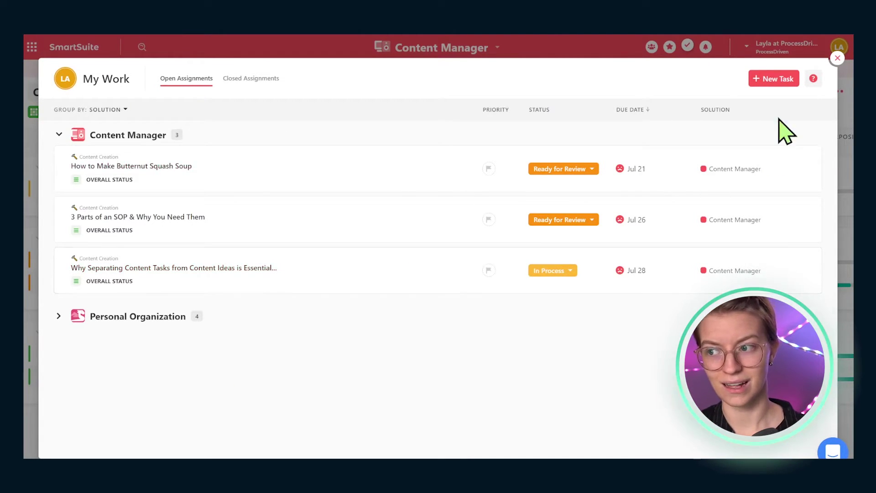
left_click(837, 58)
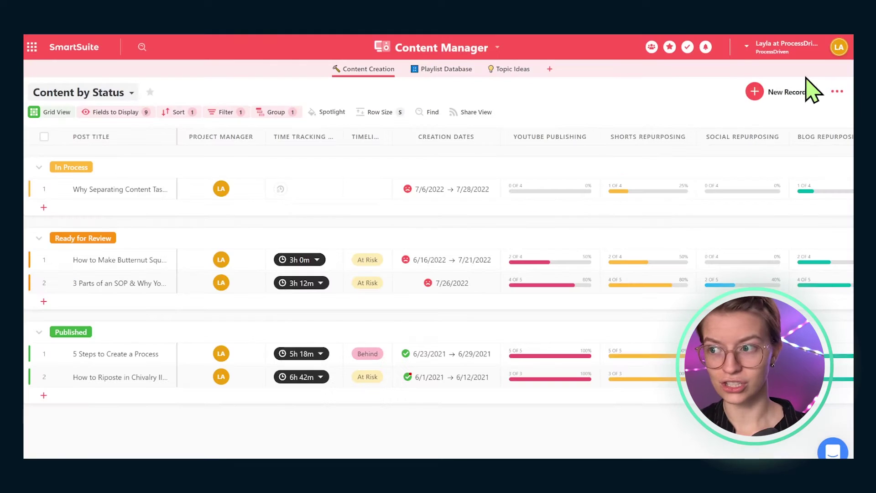
Step: Rename the Project Manager field to Production Manager, trying Multiple for the entries allowed before setting it back to Single
left_click(252, 137)
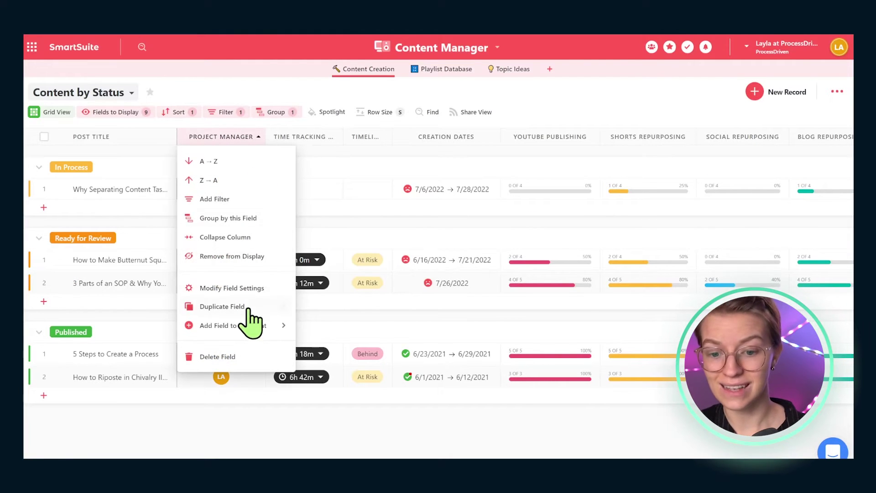
left_click(245, 288)
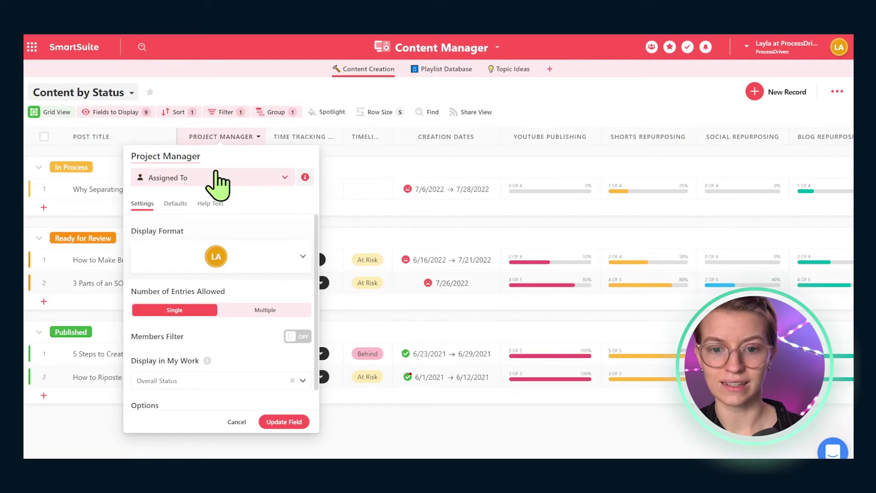
left_click_drag(136, 155, 237, 159)
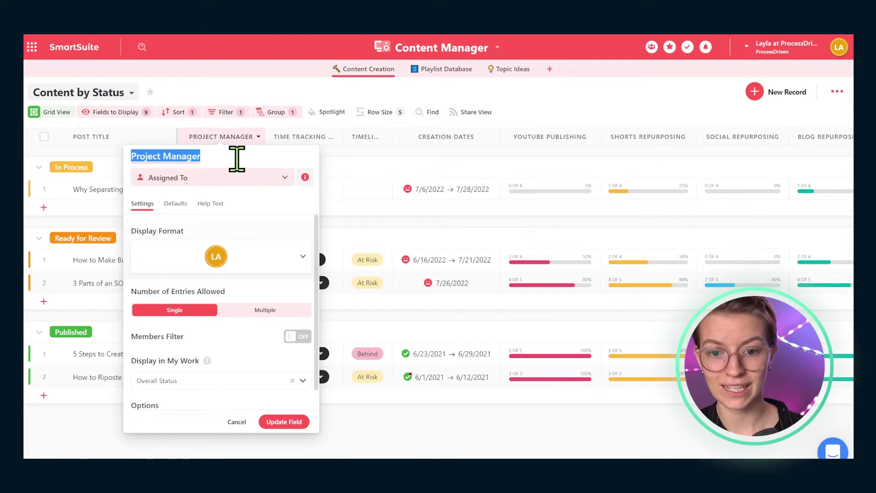
type("Production")
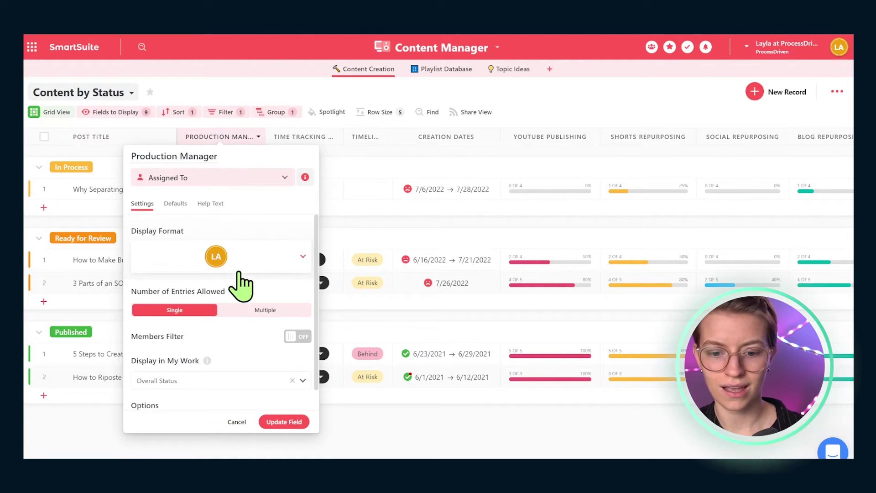
scroll(242, 279, "down", 1)
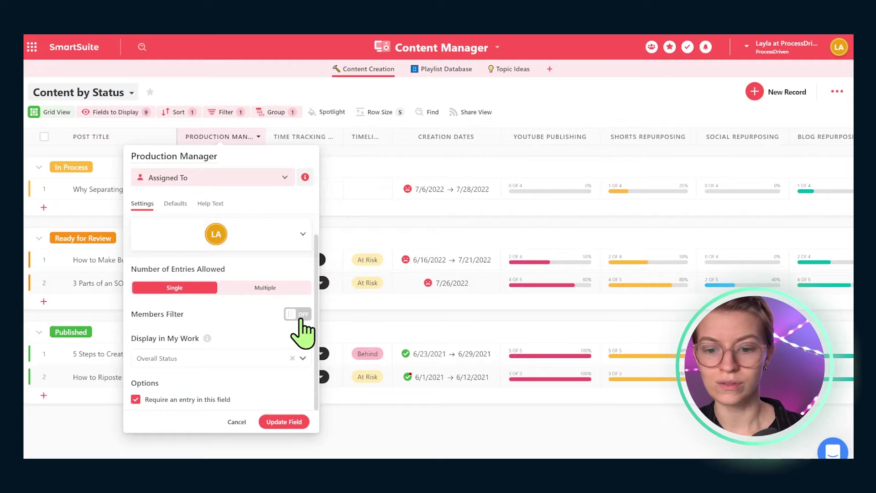
left_click(255, 288)
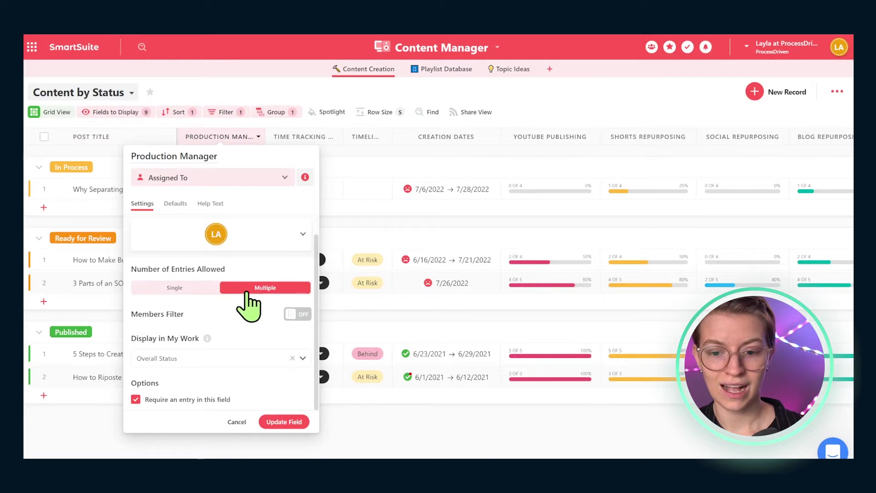
left_click(194, 289)
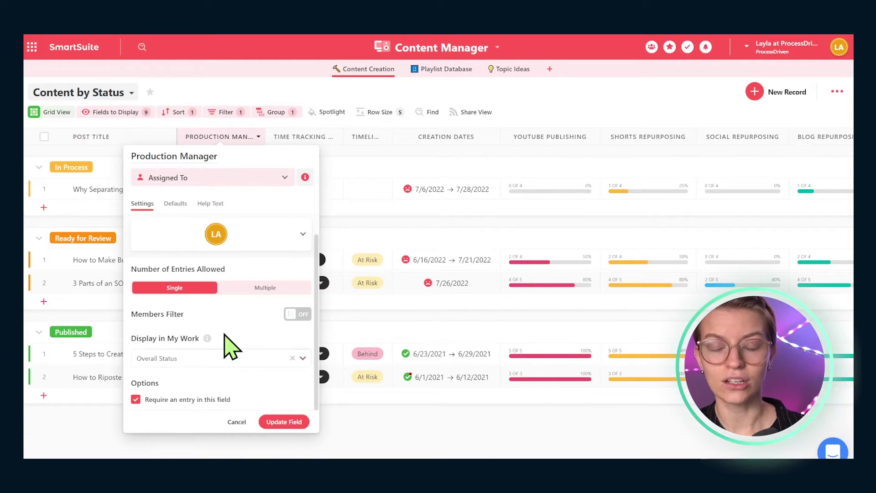
mouse_move(207, 338)
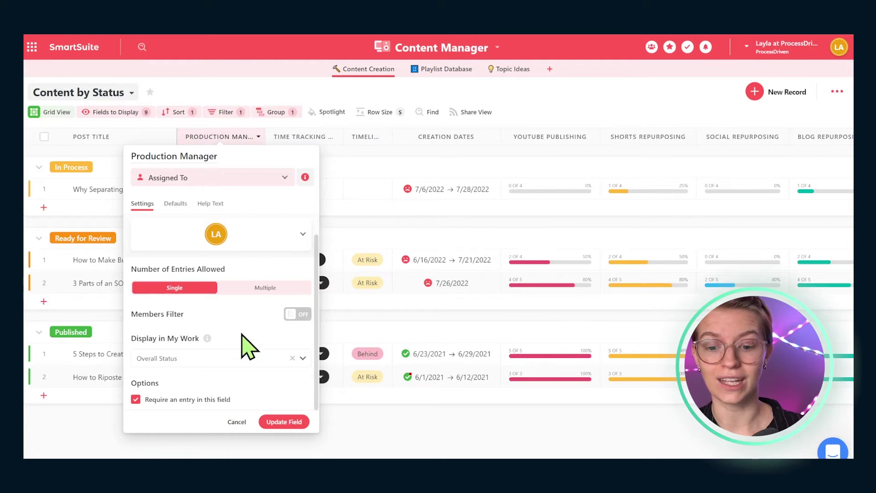
left_click(237, 422)
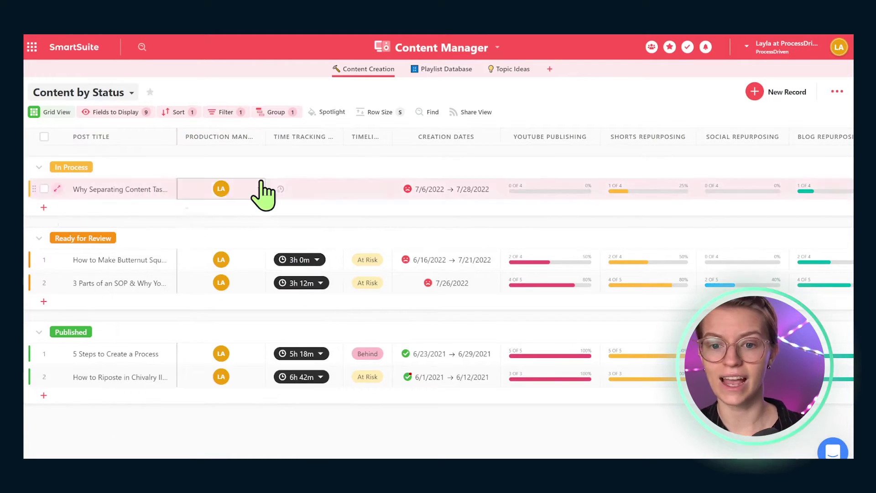
Step: Open the Production Manager field's settings from the In Process record, check its entry and display options, and update the field
left_click(58, 189)
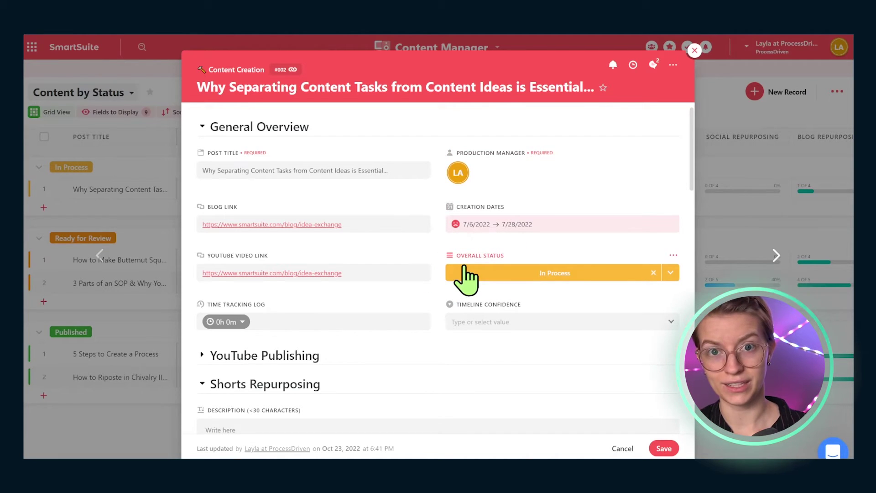
left_click(673, 152)
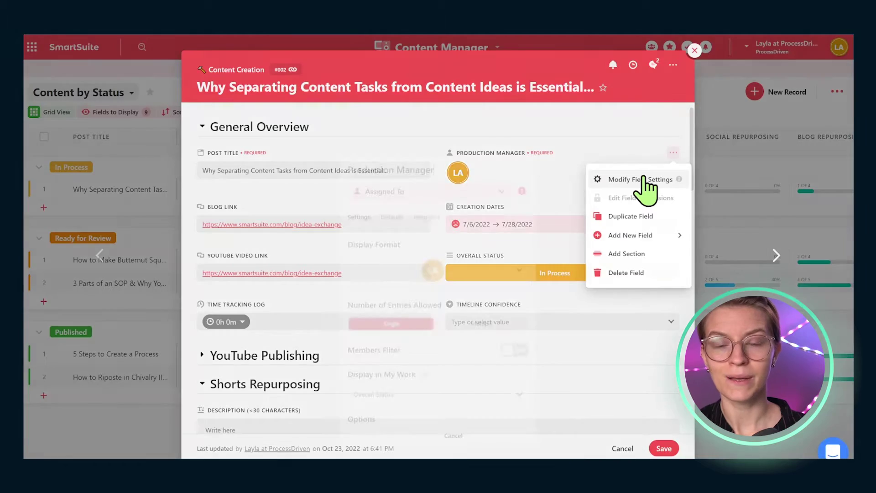
left_click(644, 178)
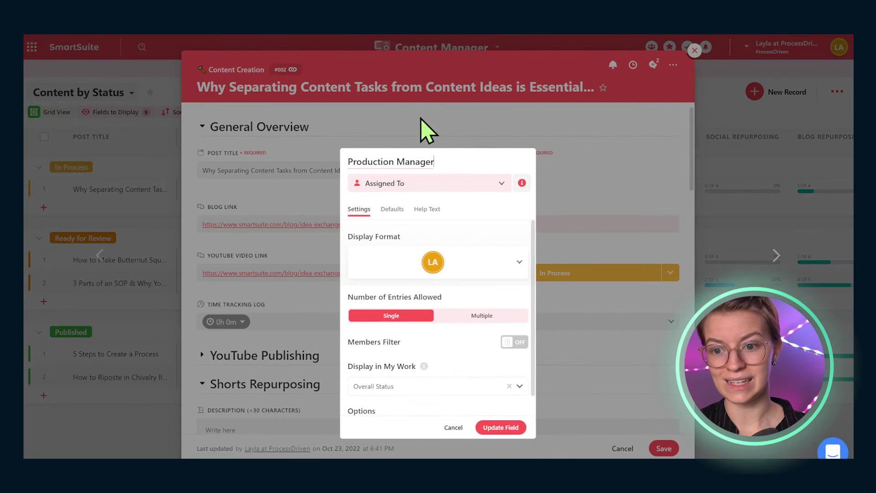
scroll(468, 372, "down", 1)
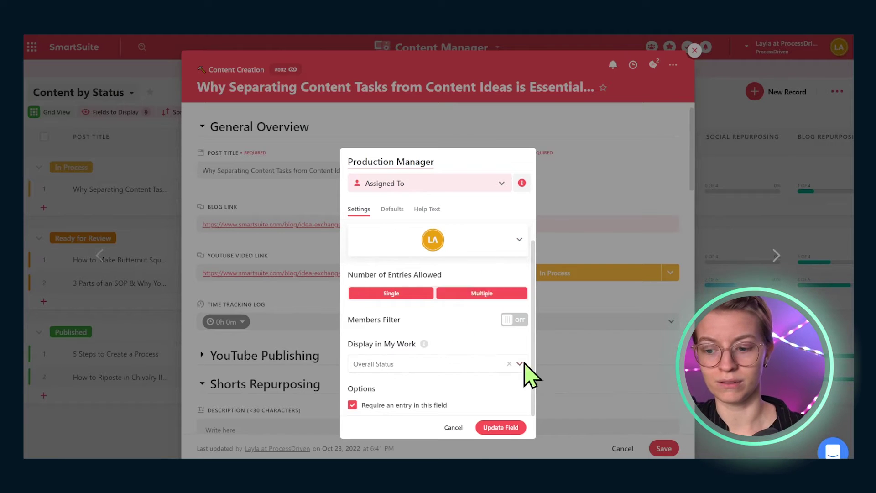
left_click(504, 431)
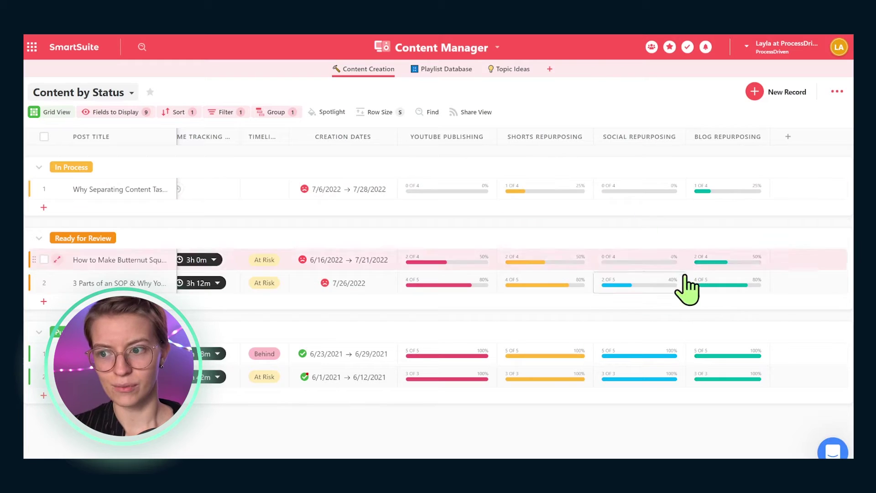
Step: Add a Checklist field named Checklist after the Blog Repurposing column, using the default settings
left_click(787, 138)
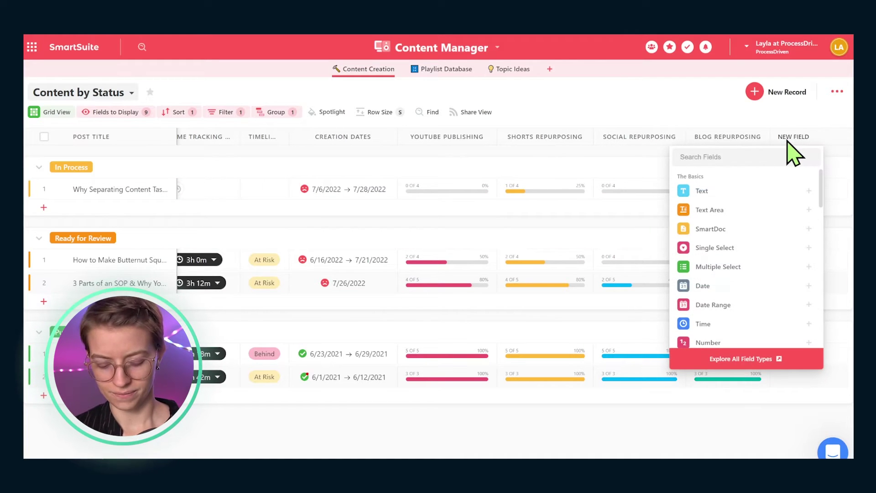
type("check")
left_click(704, 190)
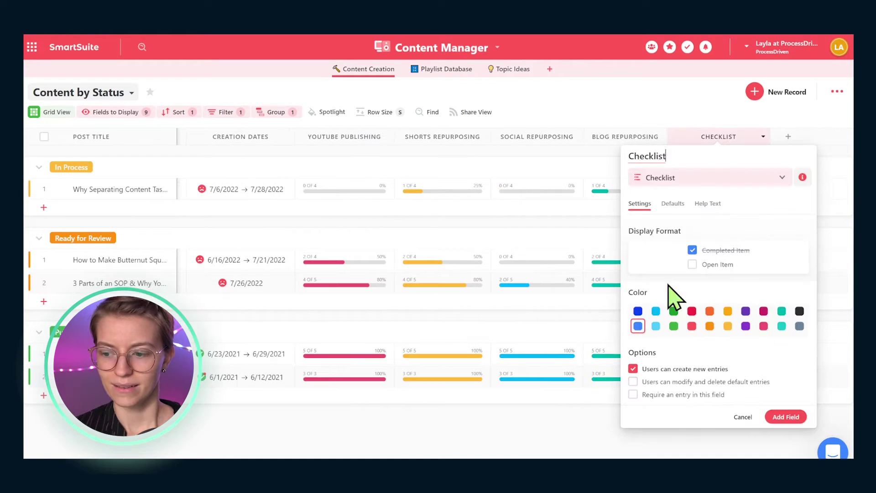
left_click(786, 416)
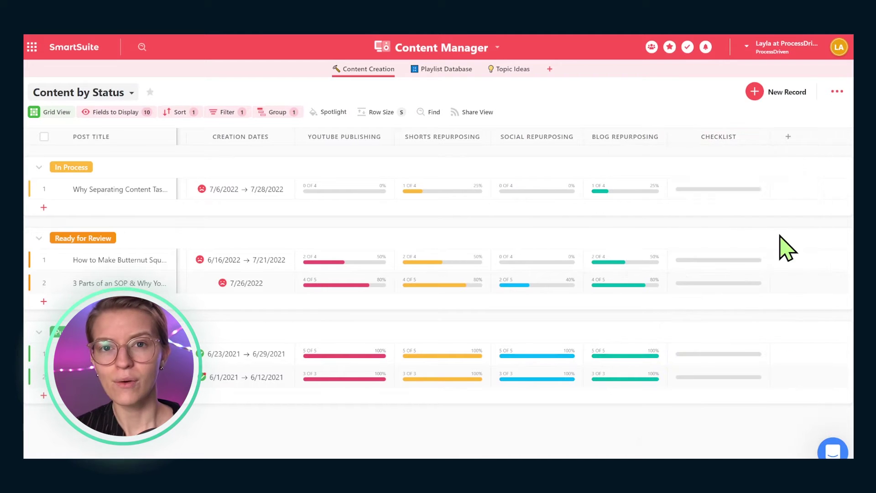
Step: Add the items "Do this" and "Do That" to the Checklist of the In Process record
left_click(743, 191)
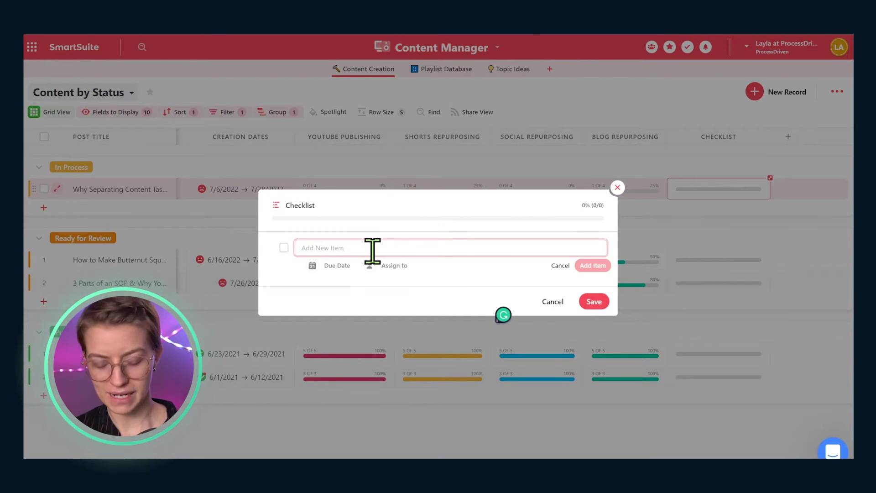
type("Do this")
key("Return")
type("Do ")
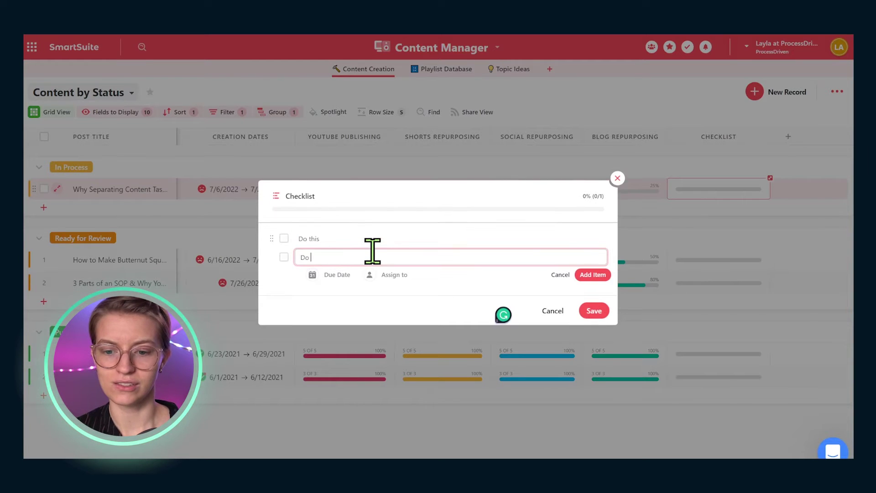
type("That")
key("Return")
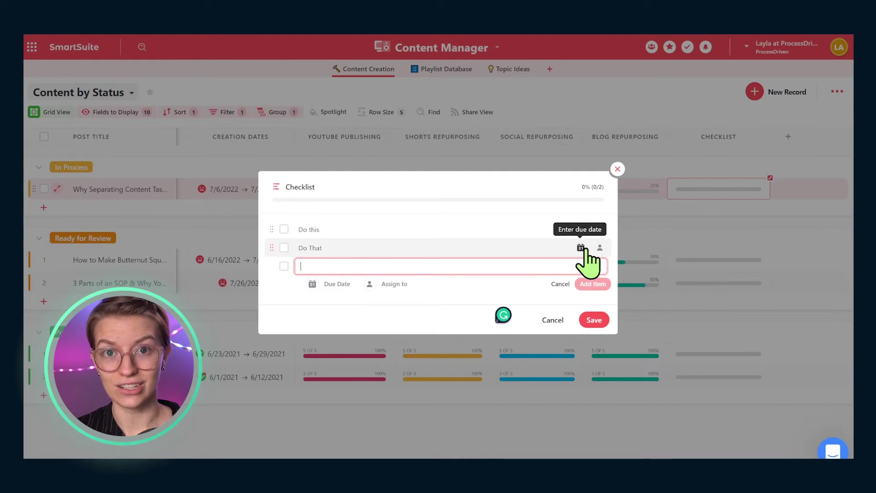
Step: Give the Do That item an Oct 24 due date and a team member as assignee, and save the checklist
left_click(580, 247)
left_click(378, 267)
left_click(367, 308)
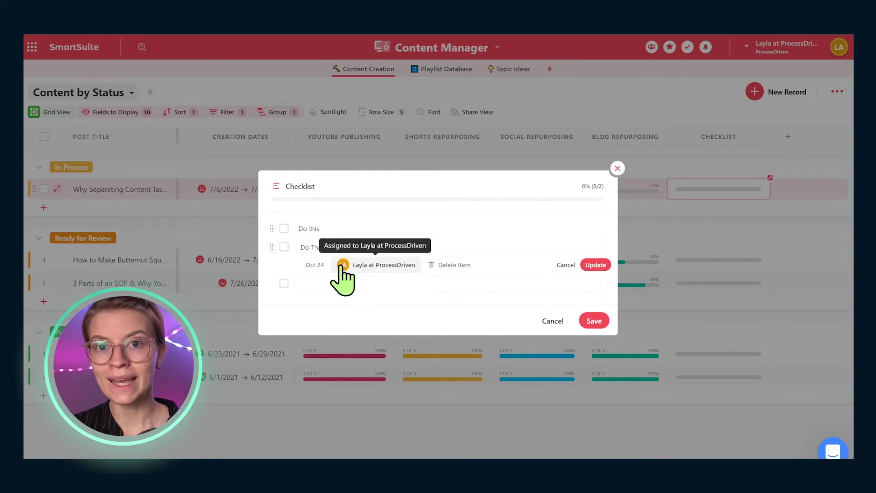
left_click(595, 265)
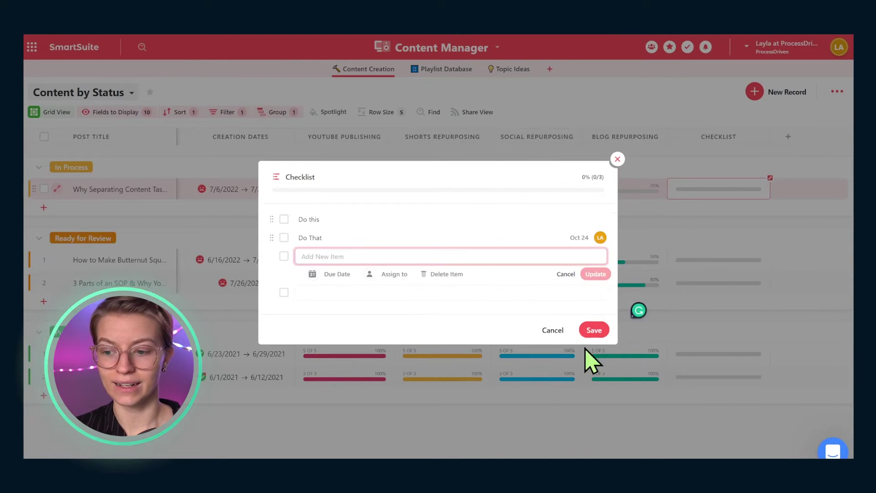
left_click(592, 330)
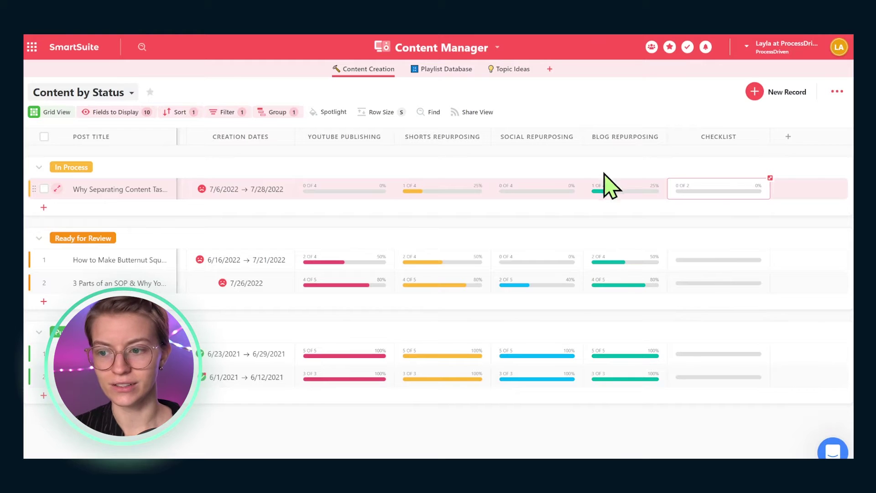
Step: Review the Blog Repurposing checklist of the How to Make Butternut Squash Soup record and close it
left_click(624, 270)
left_click(625, 270)
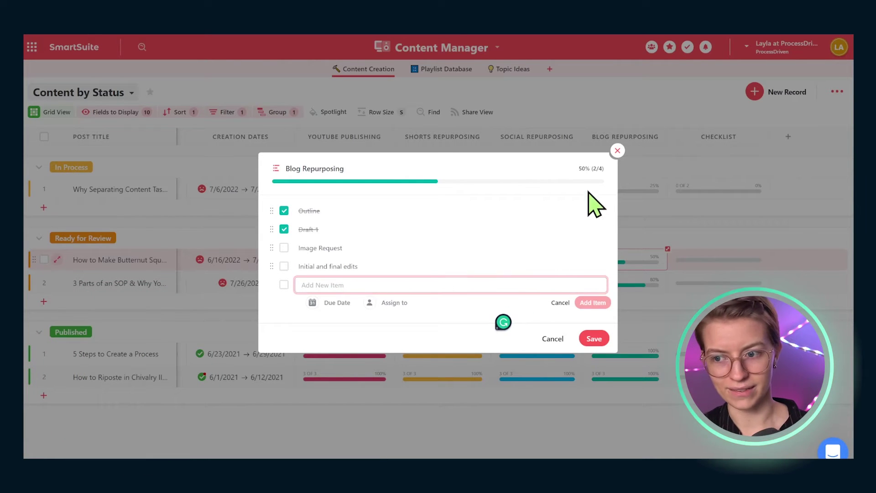
left_click(616, 151)
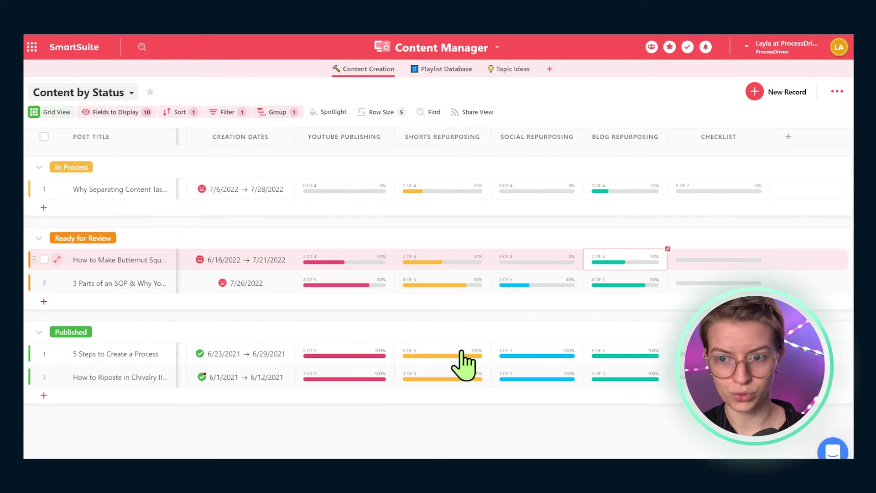
Step: Mark Image request and All edits as complete in the Social Repurposing checklist of the 3 Parts of an SOP record, and save
mouse_move(551, 309)
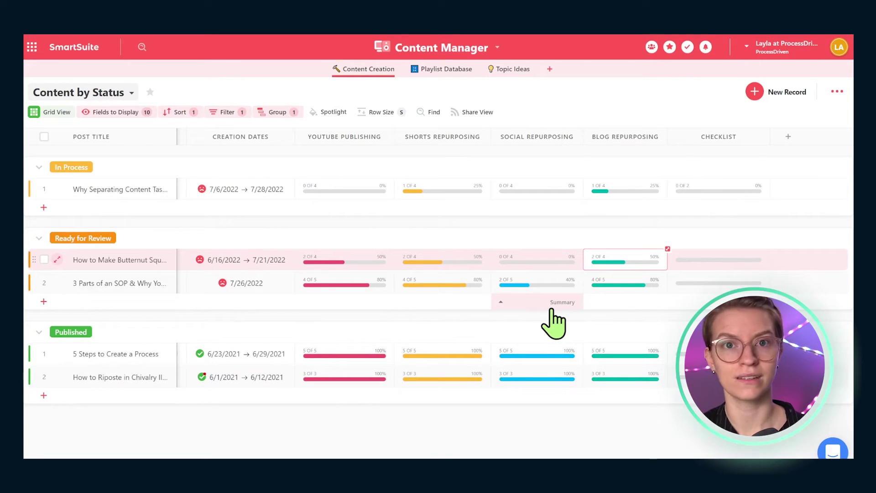
left_click(537, 285)
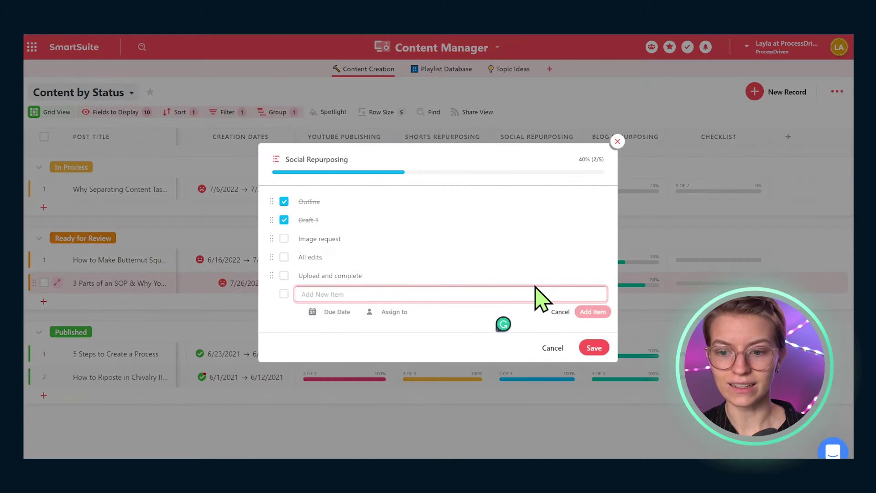
left_click(284, 247)
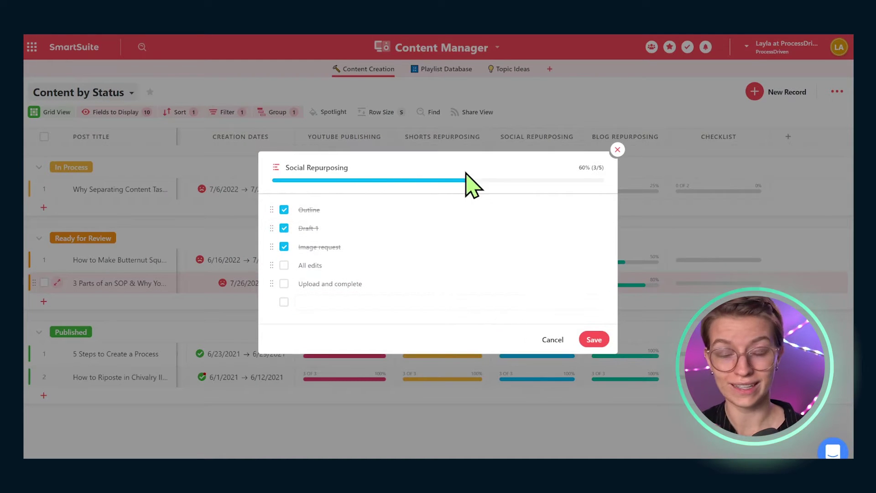
left_click(284, 265)
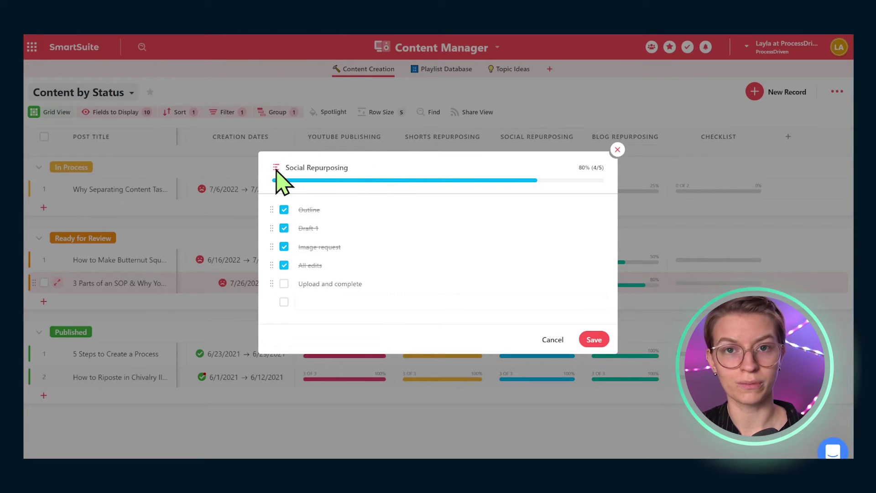
left_click(593, 343)
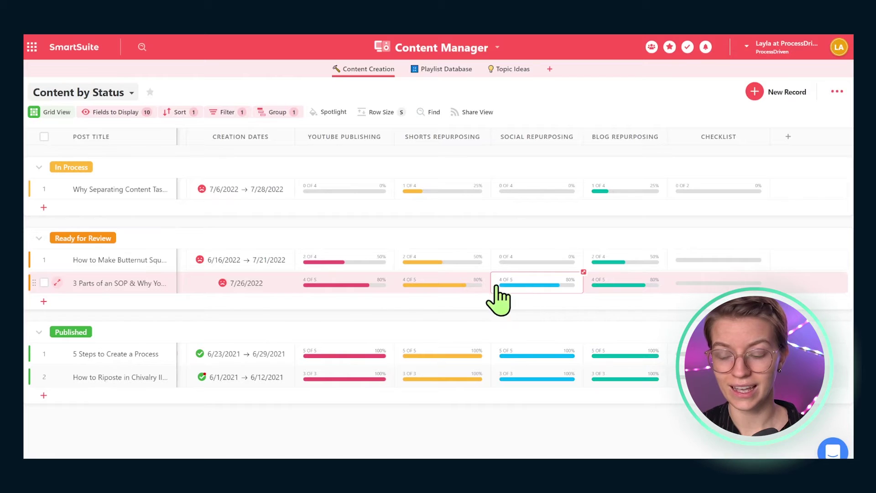
Step: Add a third item, "lkjlkjklj", to the Checklist of the In Process record and save it
left_click(726, 191)
type("lkjlkjklj")
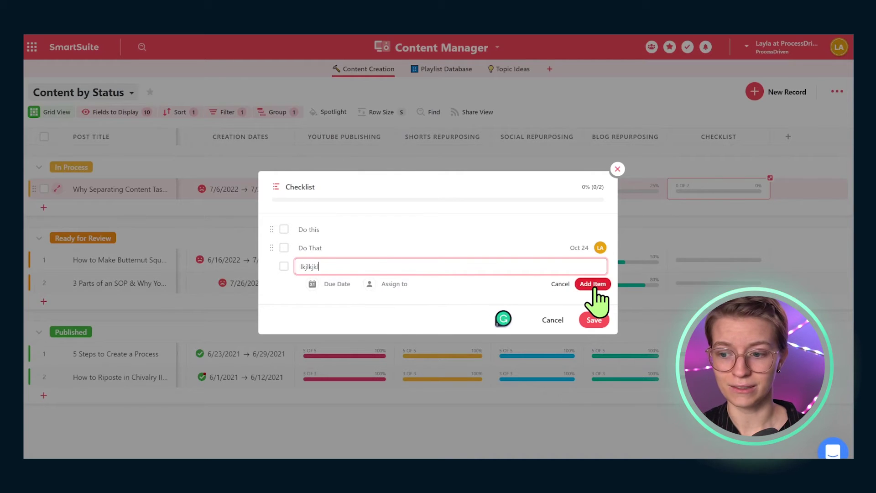
left_click(590, 293)
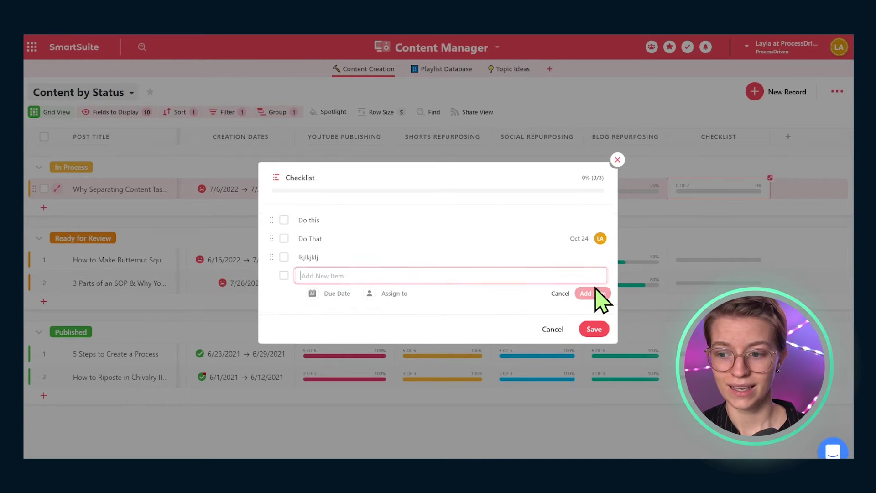
left_click(593, 330)
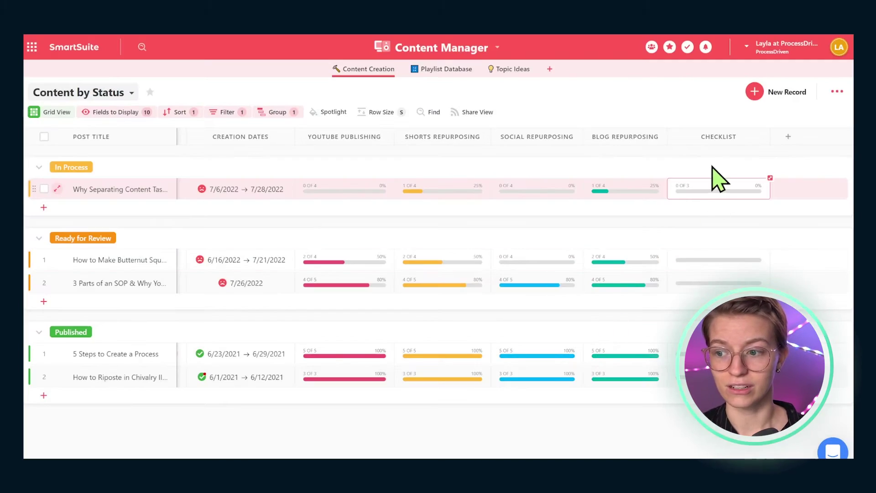
Step: Try assigning All edits to a team member in the Social Repurposing checklist of the 3 Parts of an SOP record, closing without saving
left_click(506, 285)
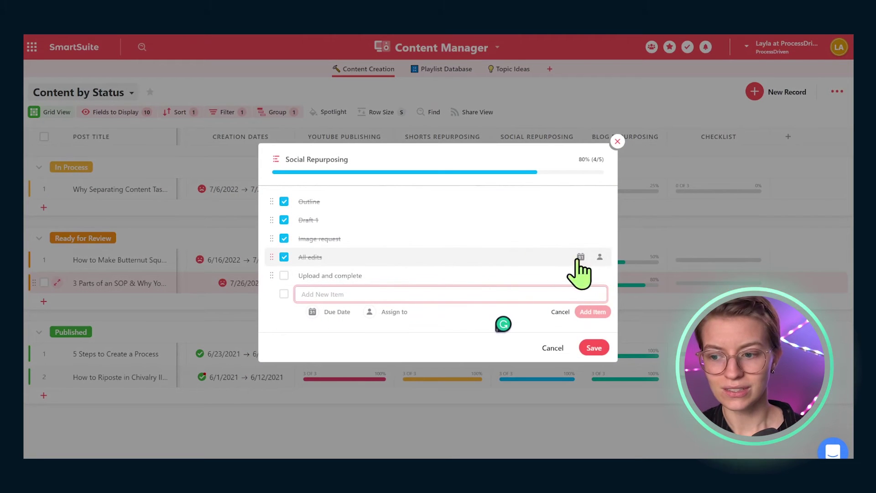
left_click(597, 267)
left_click(570, 313)
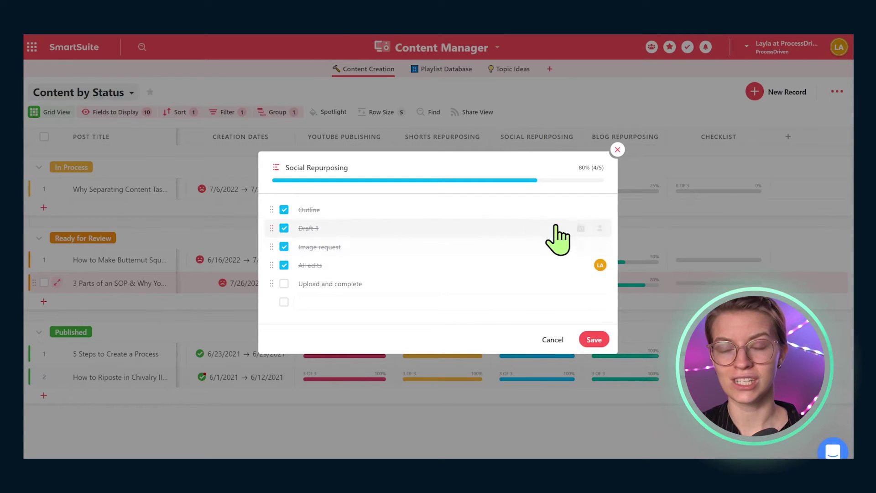
left_click(617, 150)
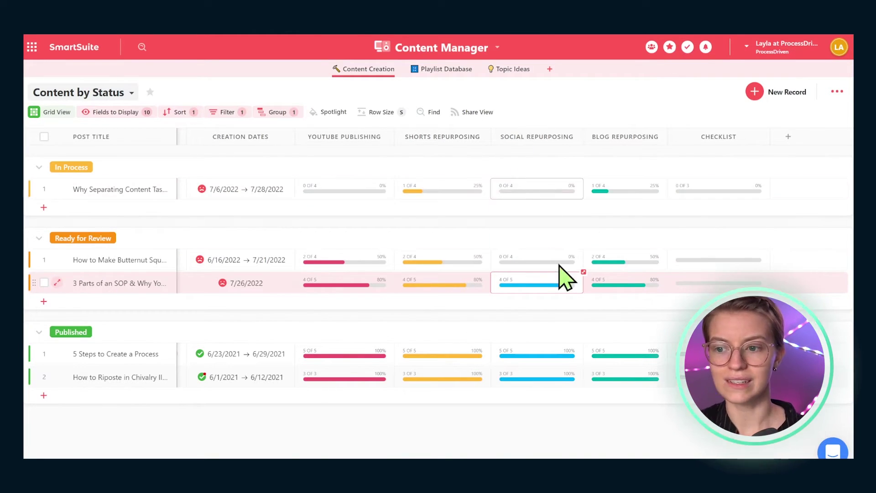
Step: Review the Shorts Repurposing and YouTube Publishing checklists of the 3 Parts of an SOP record, including the Image request item's options
scroll(335, 361, "left", 5)
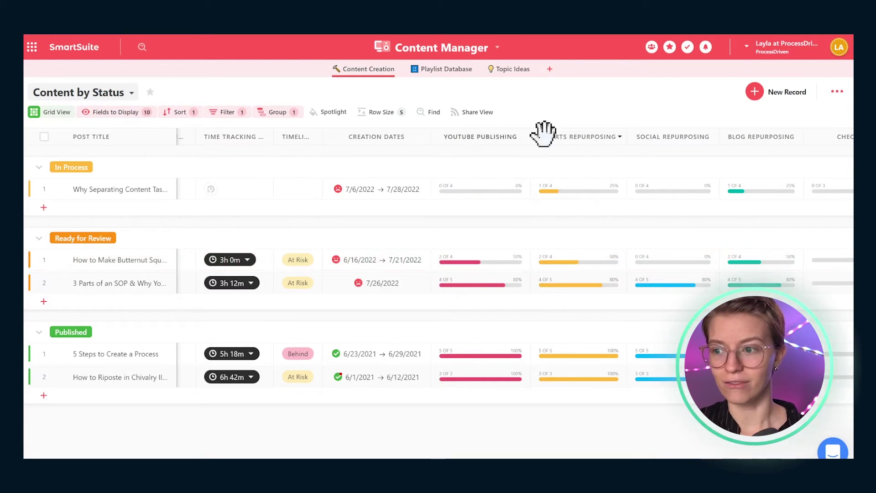
left_click(560, 283)
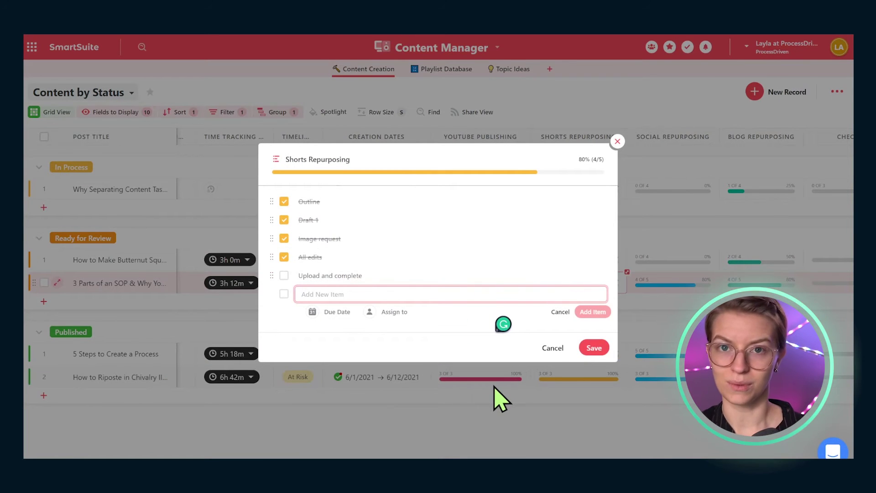
left_click(520, 382)
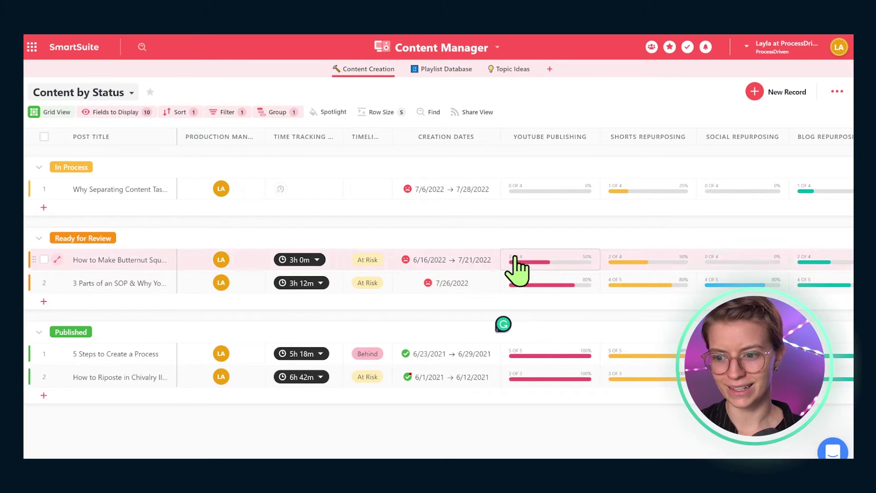
left_click(524, 284)
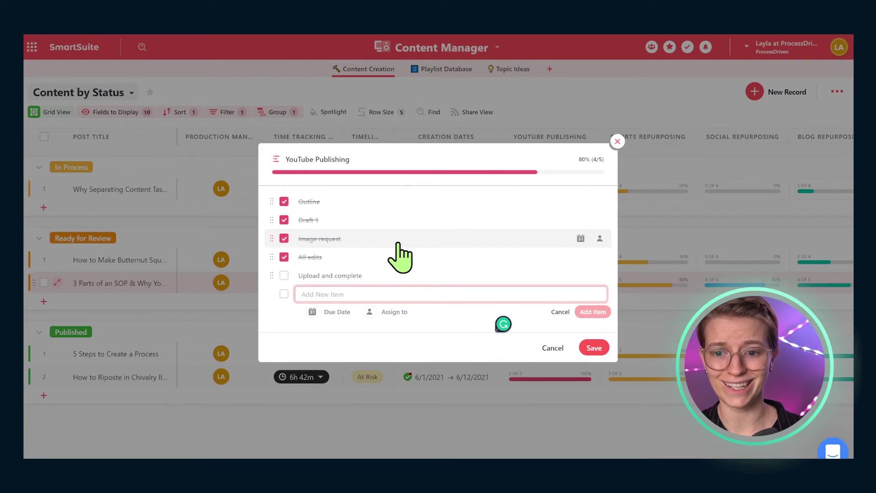
left_click(371, 238)
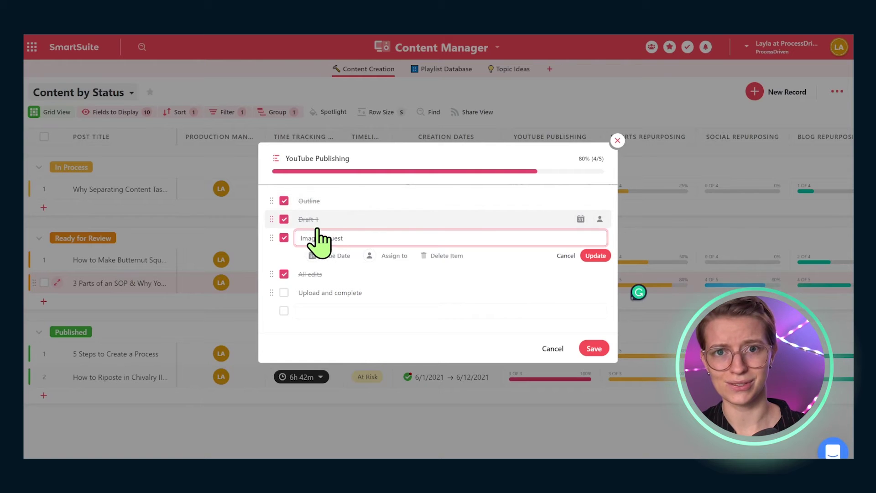
left_click(593, 351)
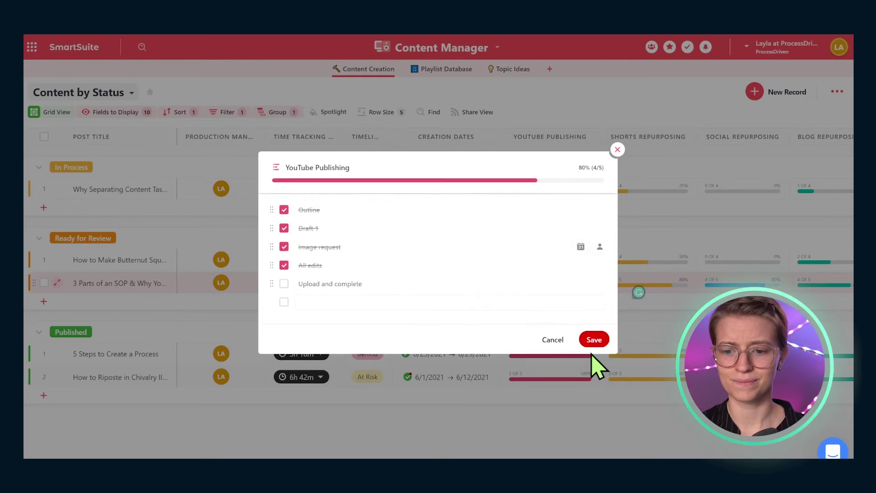
Step: Open the 3 Parts of an SOP record and search the new field types for "sub" from the Production Manager field
left_click(56, 282)
left_click(673, 152)
mouse_move(662, 235)
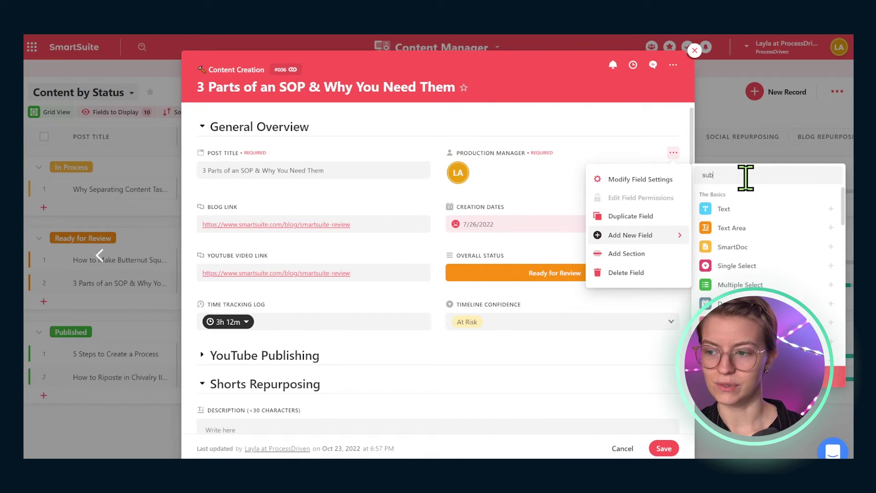
left_click(726, 214)
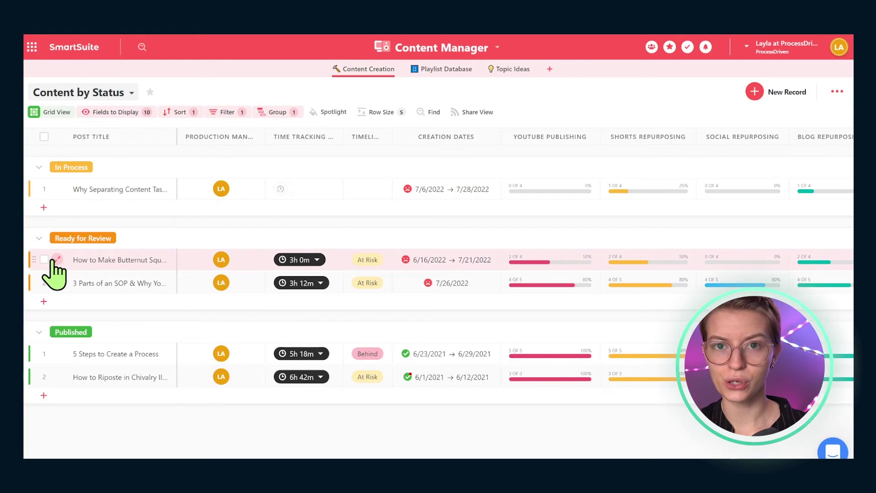
Step: Open the How to Make Butternut Squash Soup record and review its Shorts Repurposing section's fields and Collapsed by Default option
left_click(56, 259)
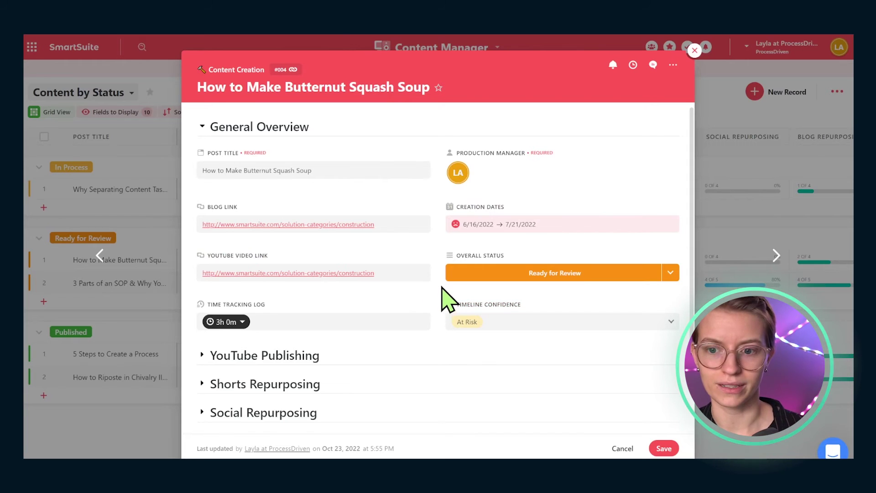
scroll(442, 288, "down", 2)
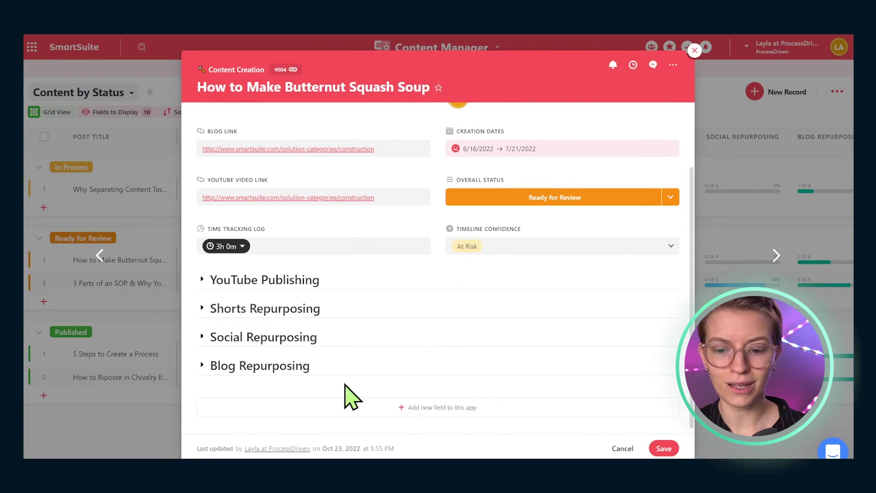
left_click(202, 309)
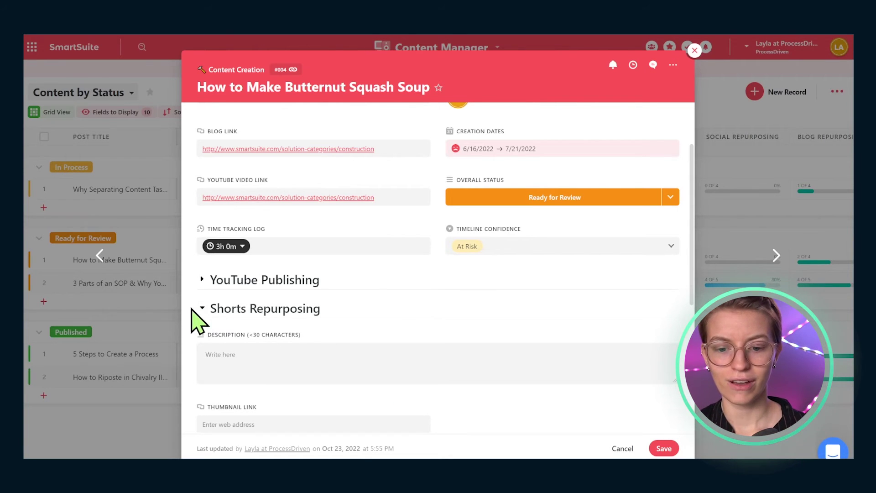
scroll(203, 319, "down", 4)
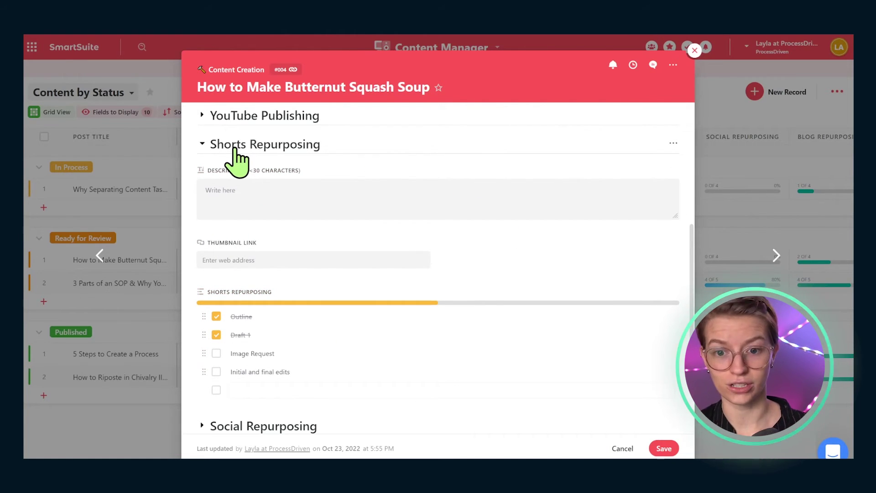
left_click(202, 144)
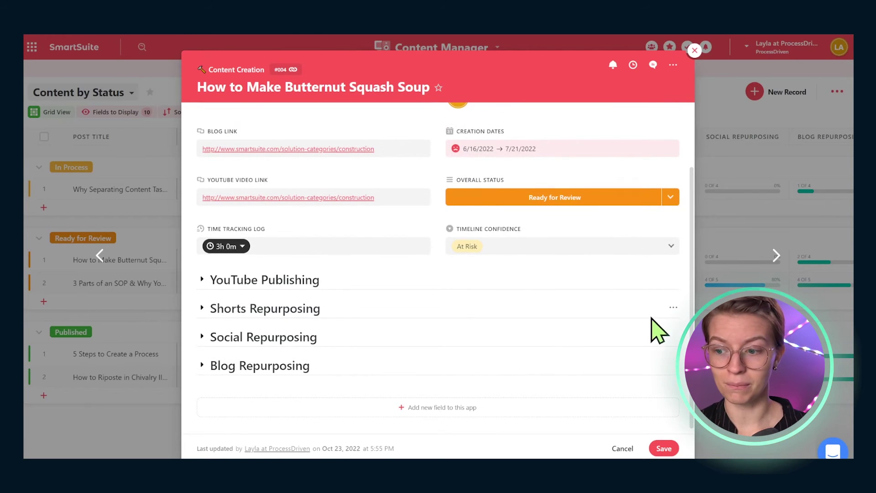
left_click(673, 308)
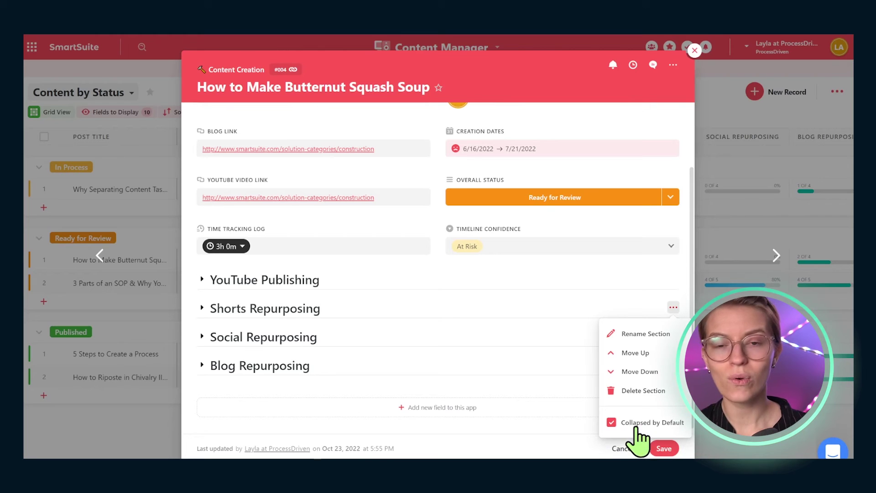
Step: Expand the Shorts Repurposing section of the Butternut Squash Soup record and enter "lkjlkjkj" as its description
left_click(203, 309)
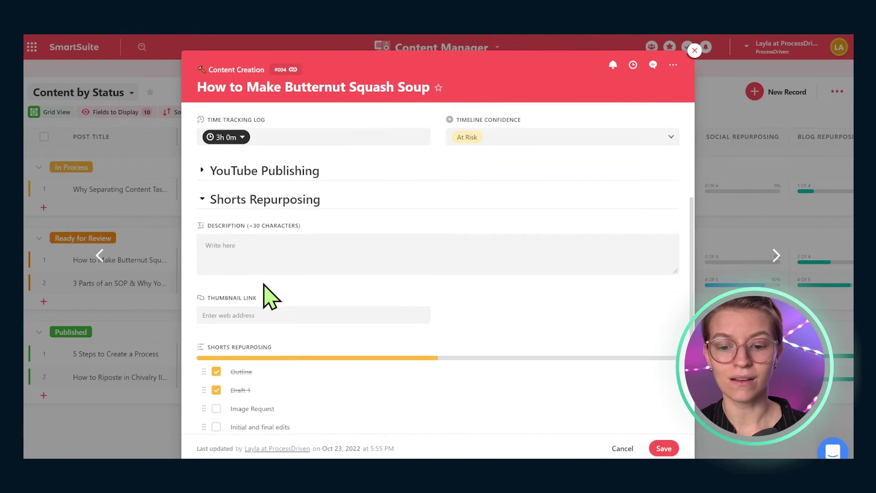
left_click(325, 263)
scroll(356, 260, "down", 3)
scroll(360, 273, "up", 1)
type("lkjlkjkj")
left_click(306, 264)
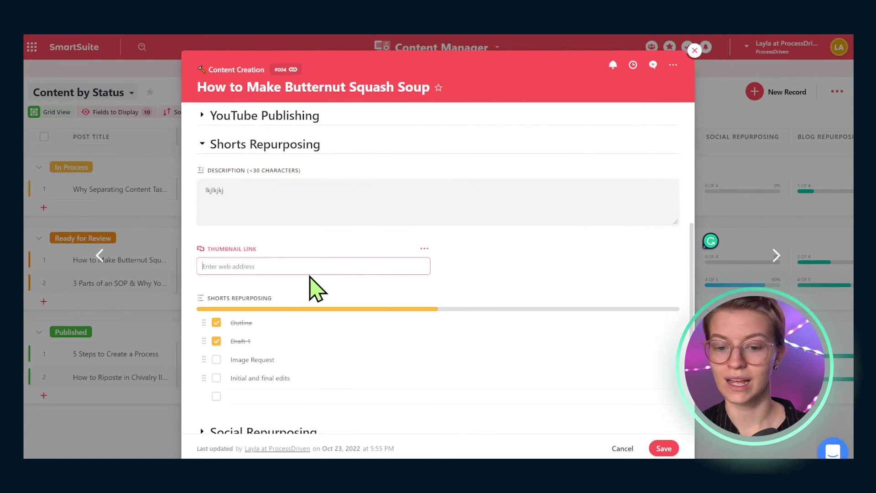
left_click(504, 273)
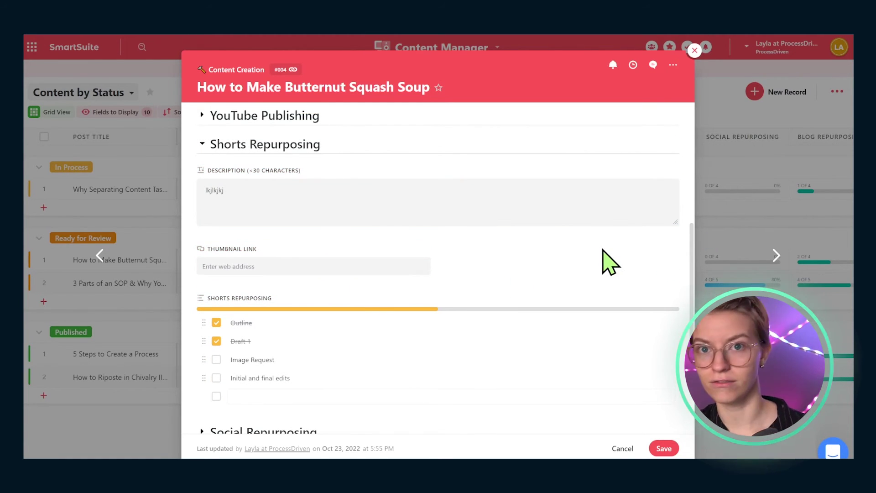
left_click(285, 195)
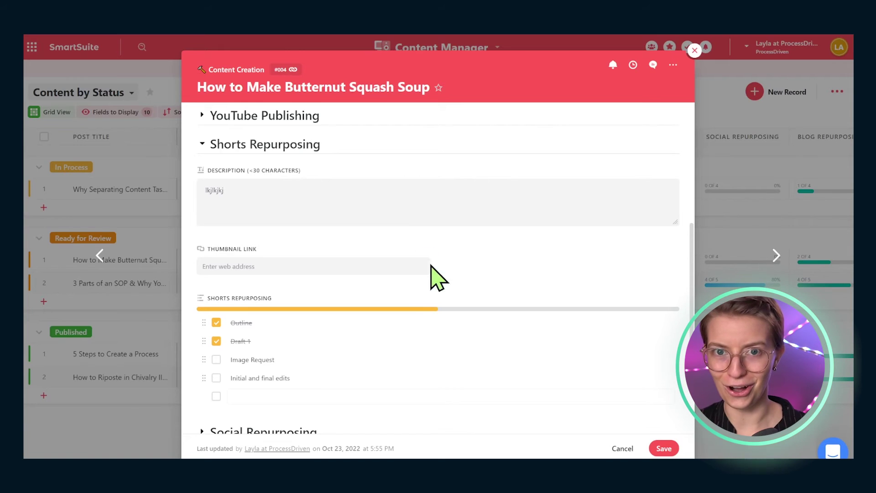
Step: Mark Image Request as done in the Shorts Repurposing checklist and collapse that section
left_click(216, 360)
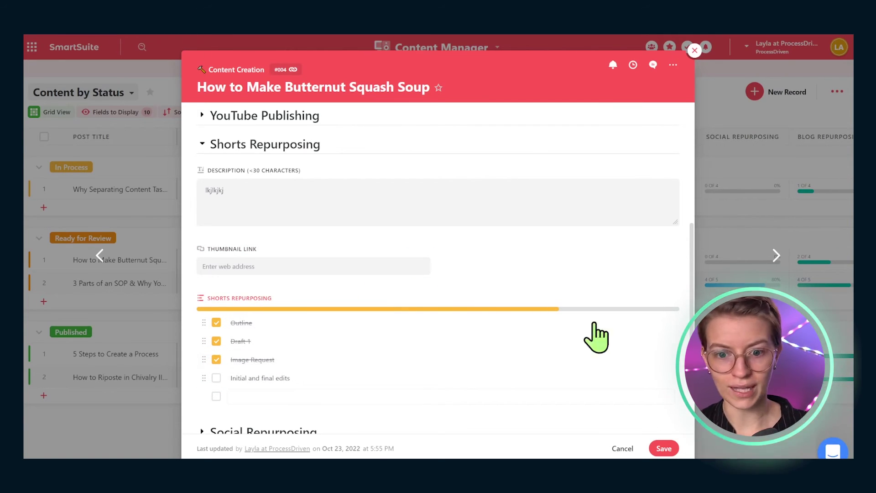
left_click(330, 195)
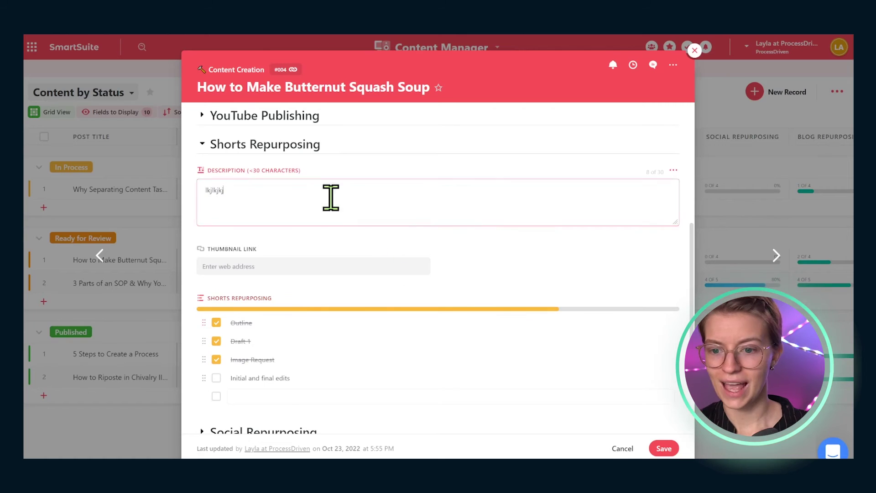
left_click(203, 145)
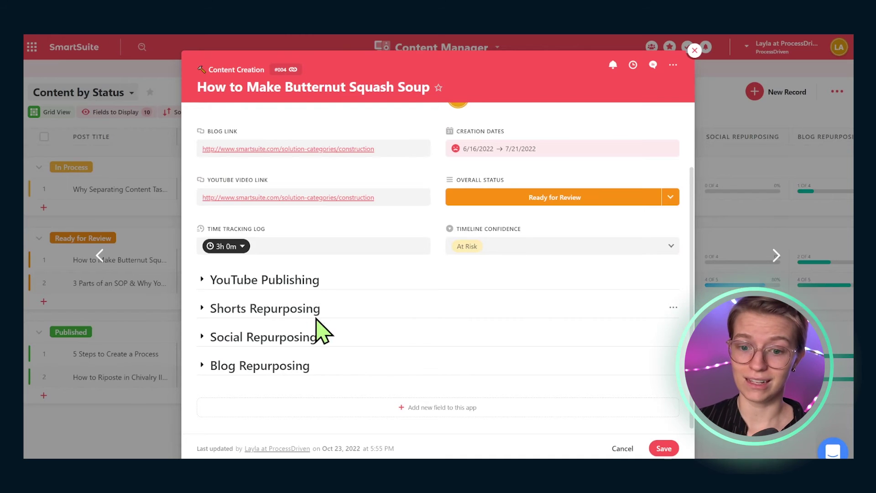
Step: Expand the Social Repurposing section and select Facebook as a channel, leaving the file name and social caption empty
left_click(212, 336)
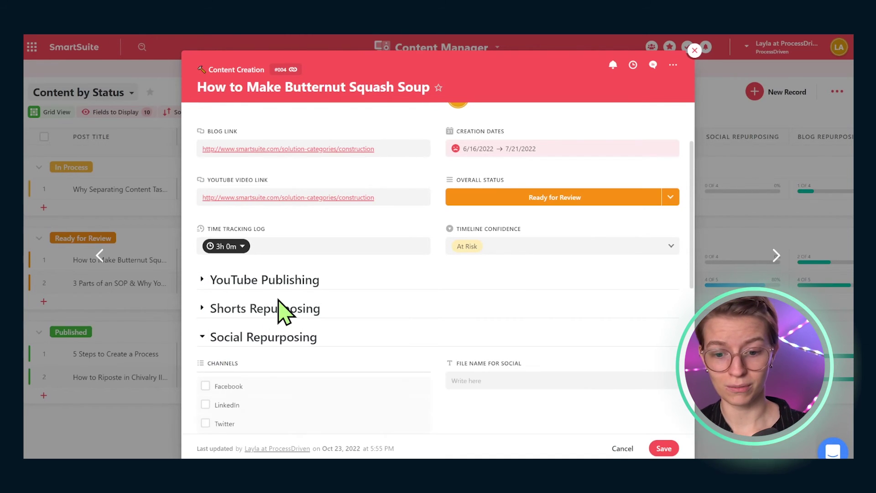
scroll(279, 313, "down", 5)
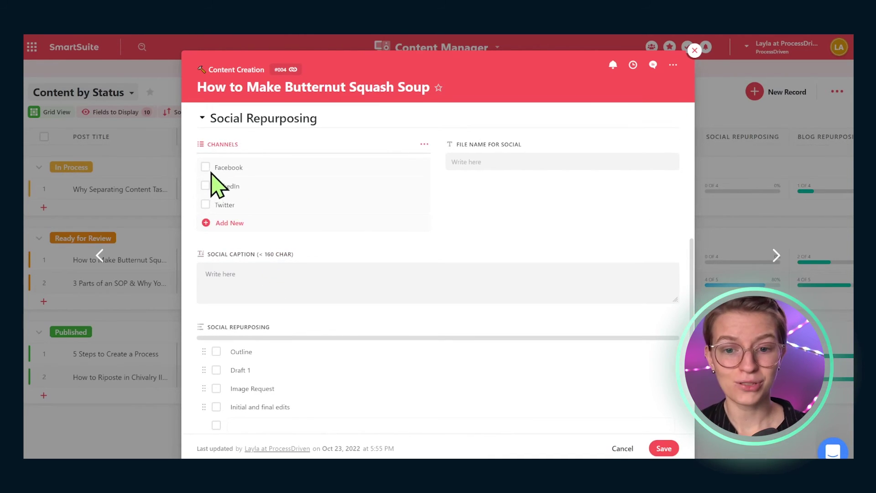
left_click(206, 167)
left_click(485, 163)
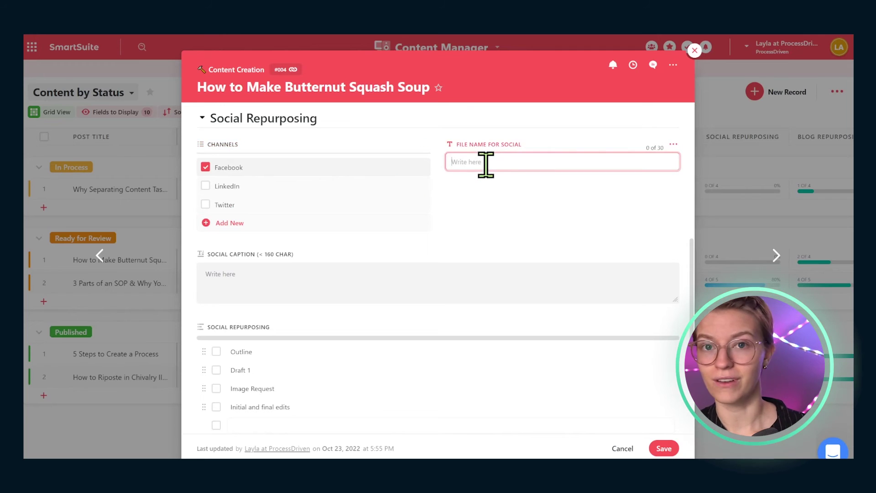
left_click(314, 283)
scroll(328, 297, "down", 1)
scroll(333, 286, "up", 2)
scroll(332, 286, "down", 2)
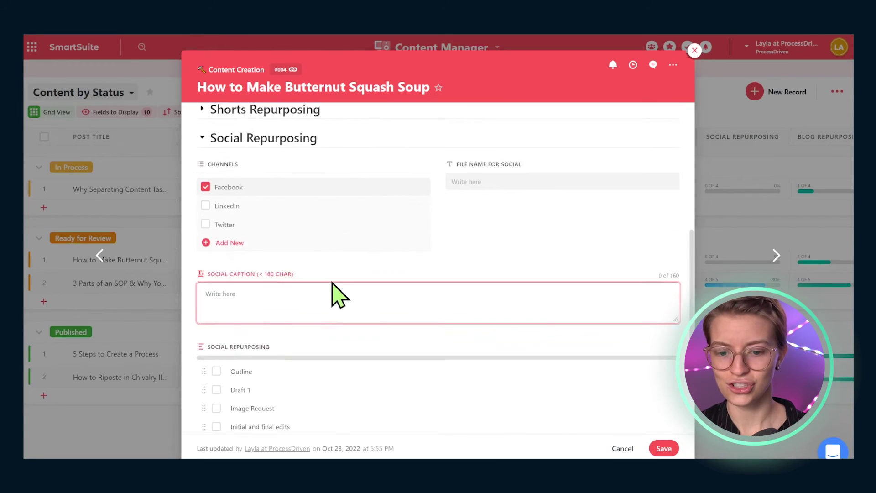
Step: Mark Outline, Draft 1, Image Request and Initial and final edits as done in the Social Repurposing checklist and collapse the section
left_click(216, 297)
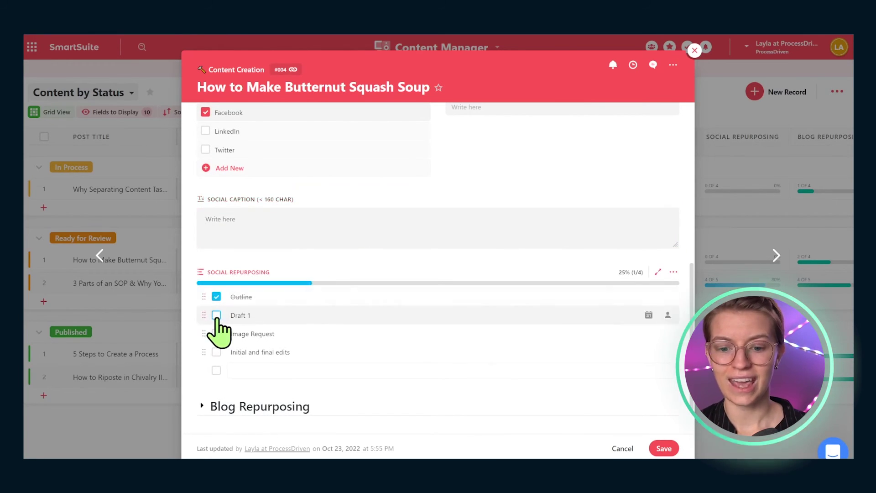
left_click(216, 315)
left_click(216, 333)
left_click(217, 351)
left_click(287, 370)
scroll(290, 366, "up", 3)
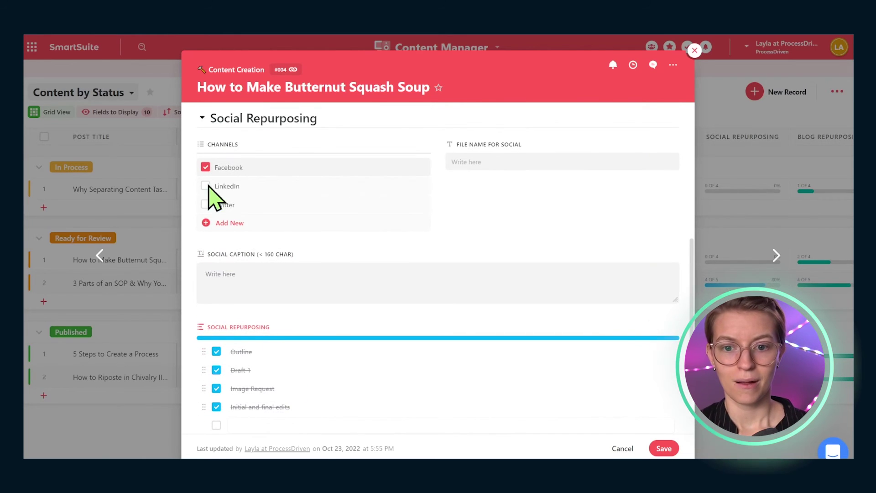
left_click(200, 121)
scroll(289, 197, "up", 3)
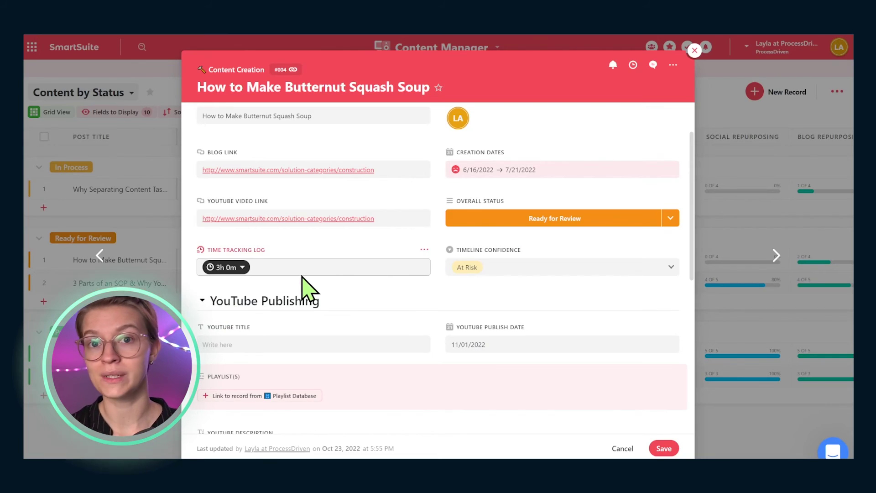
Step: Link the Business Videos record from the Playlist Database to the Playlist(s) field in the YouTube Publishing section
scroll(292, 301, "down", 2)
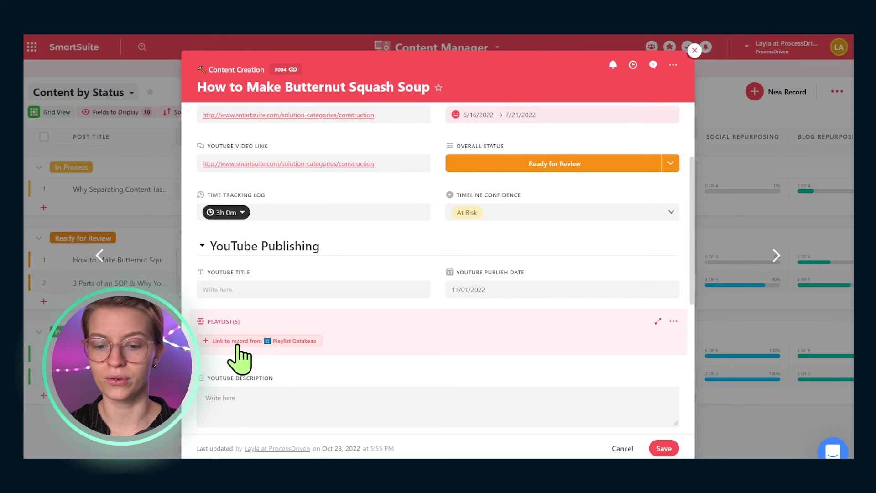
scroll(245, 347, "down", 4)
left_click(266, 231)
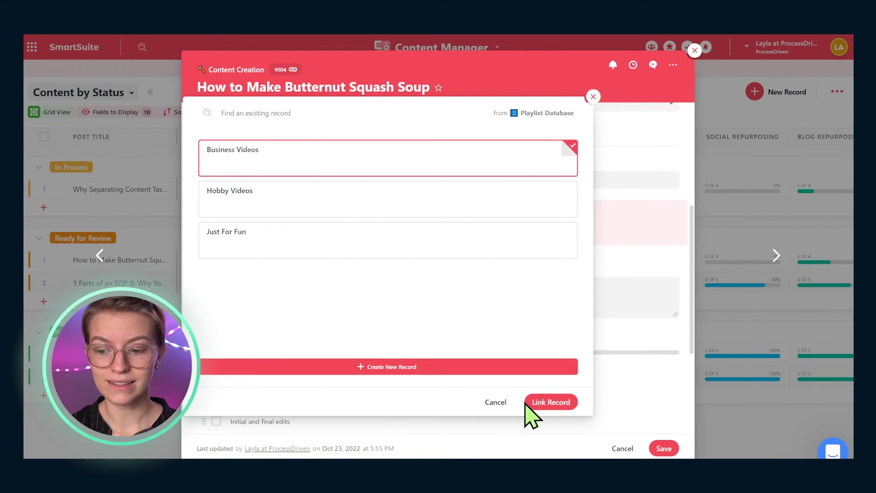
left_click(543, 403)
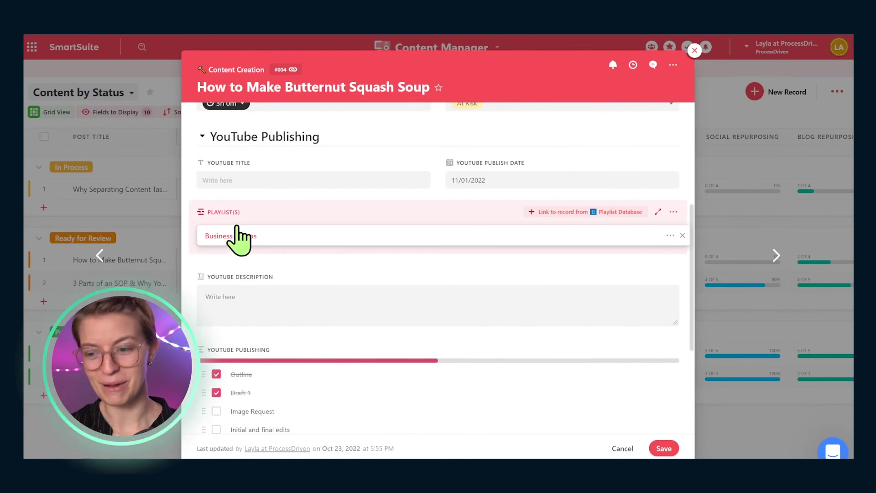
scroll(354, 260, "up", 3)
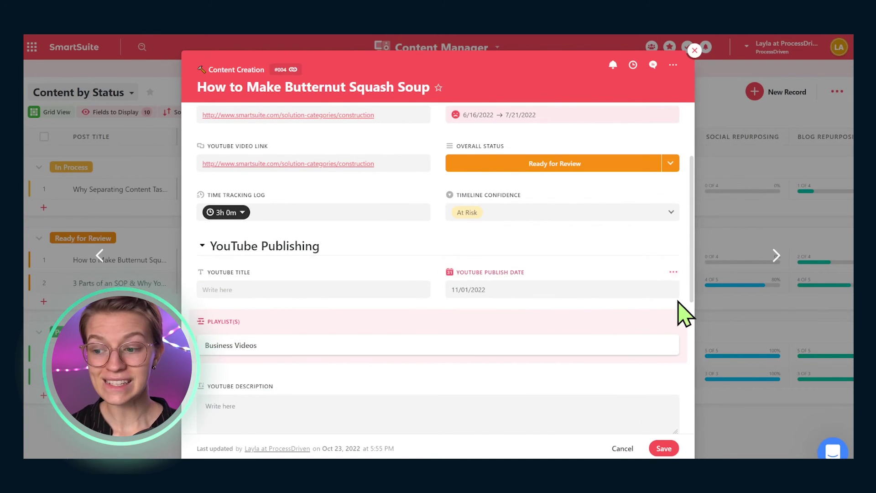
Step: Search the new field types for "link", "formula" and "rollup" from the Playlist(s) field and view the Rollup description without adding a field
left_click(673, 321)
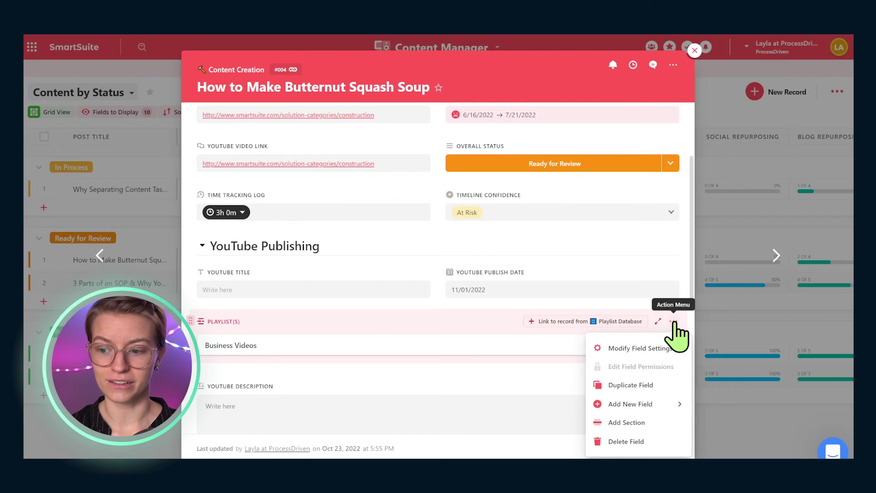
left_click(670, 408)
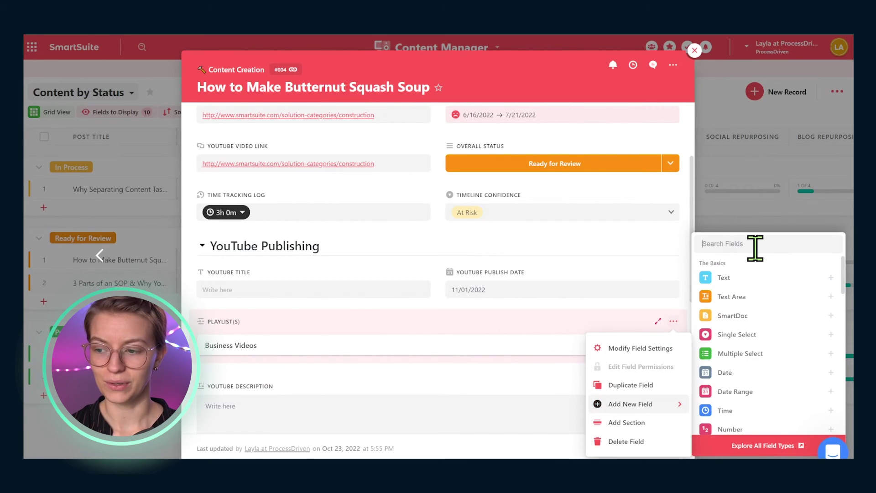
type("link")
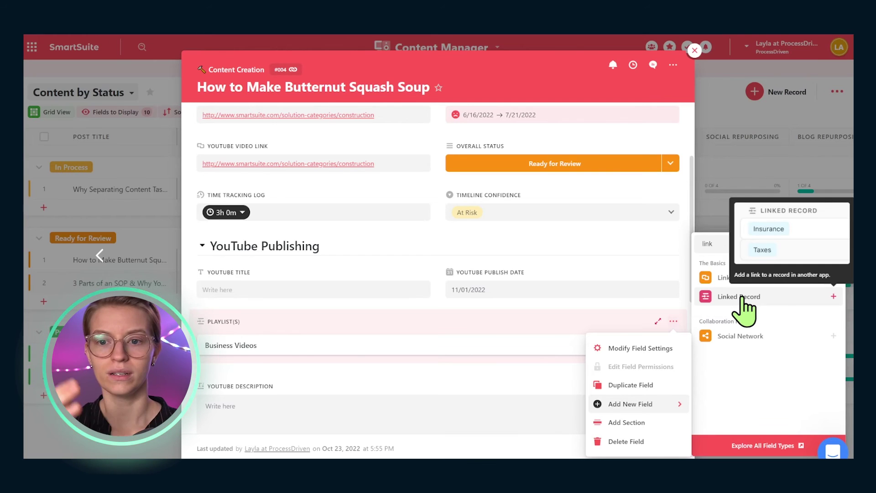
triple_click(730, 245)
type("formula")
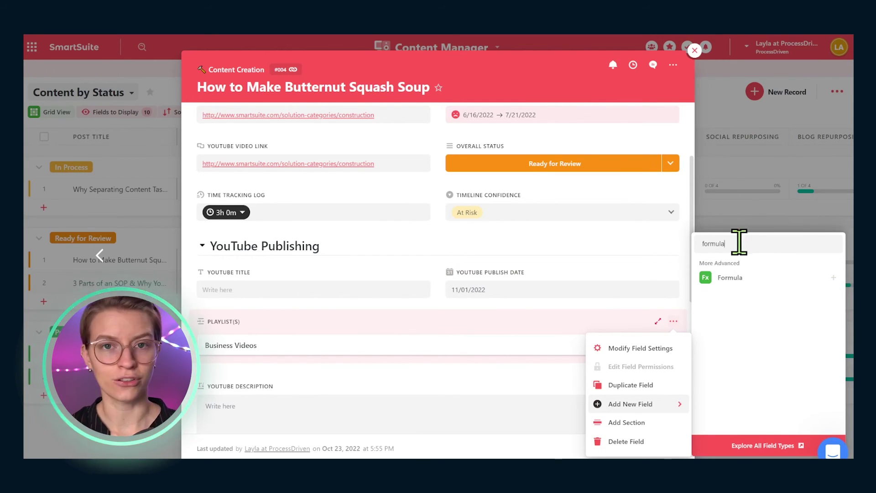
left_click_drag(734, 243, 698, 244)
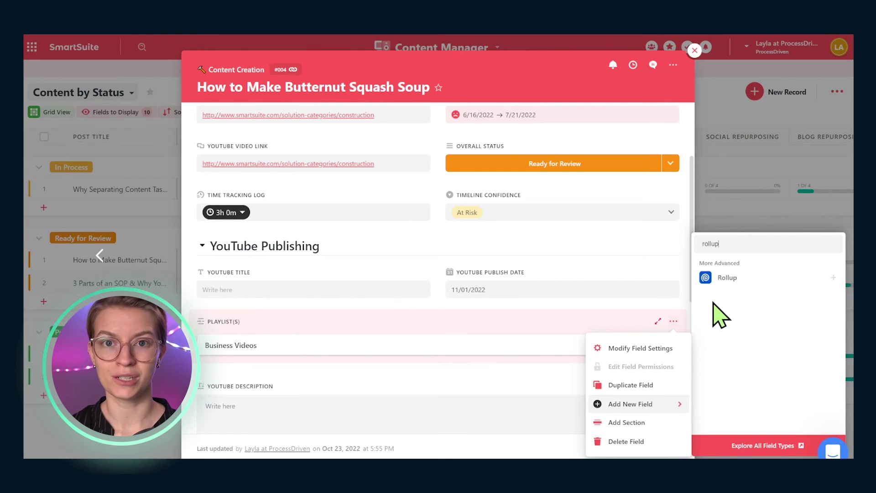
mouse_move(703, 282)
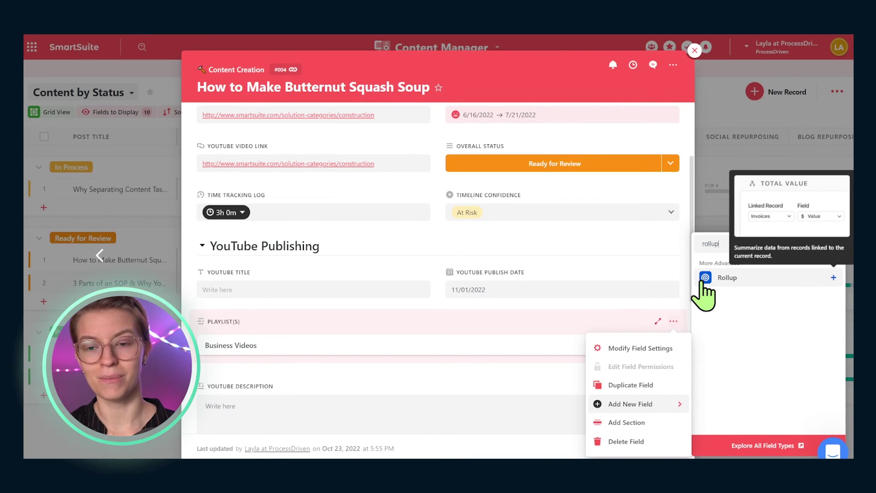
left_click(546, 250)
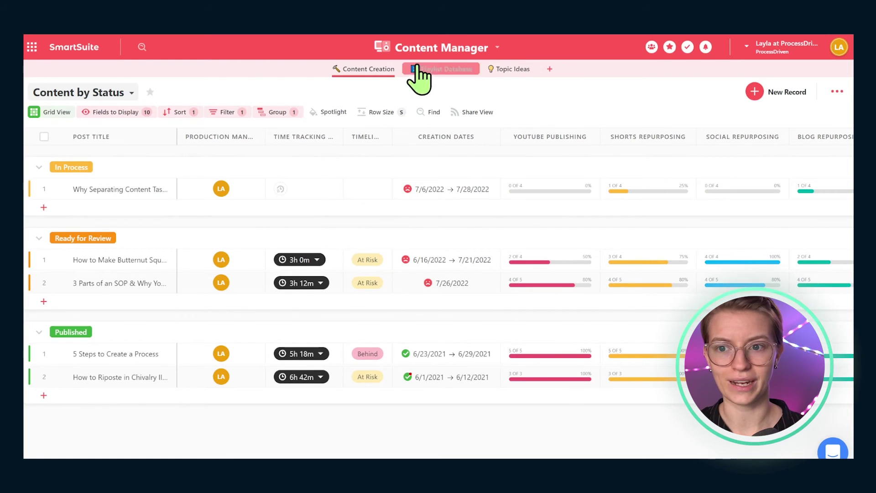
Step: View the Content Manager's Solution Guide and close it
left_click(440, 49)
left_click(415, 152)
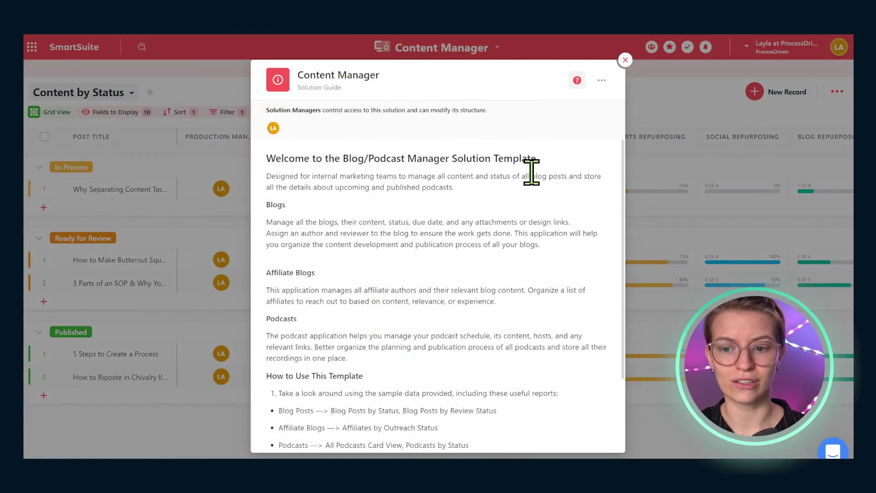
left_click(770, 240)
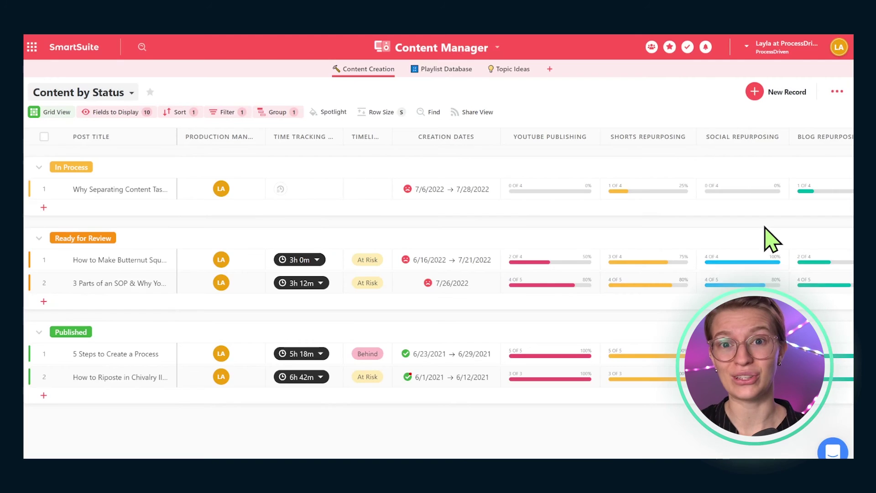
Step: Open the Topic Ideas automation of the Content Manager solution and inspect its trigger settings and Create a record action
left_click(428, 48)
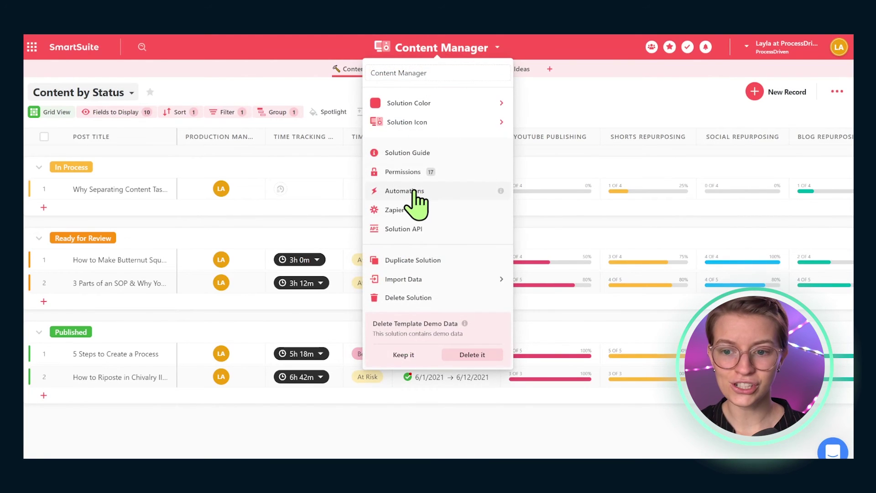
left_click(411, 190)
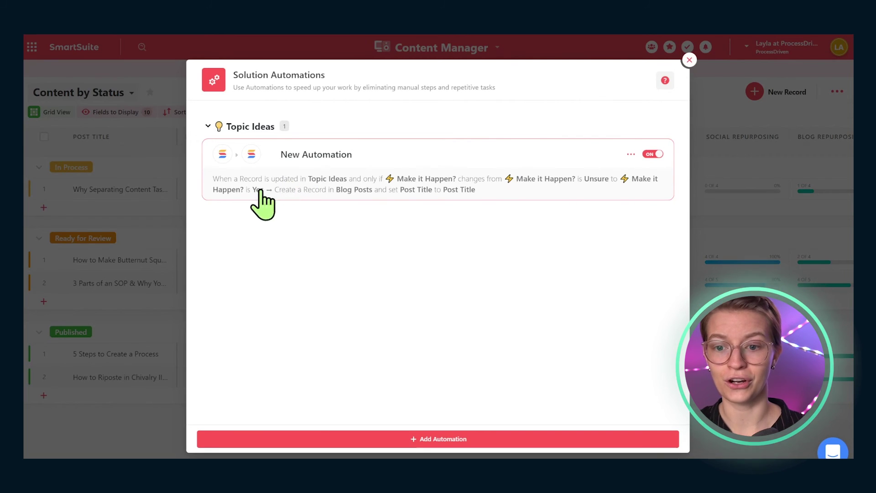
left_click(469, 194)
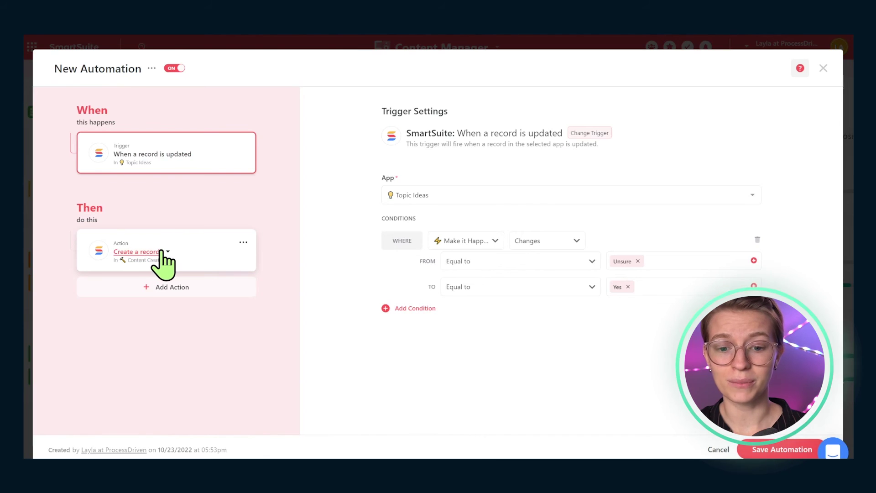
left_click(158, 253)
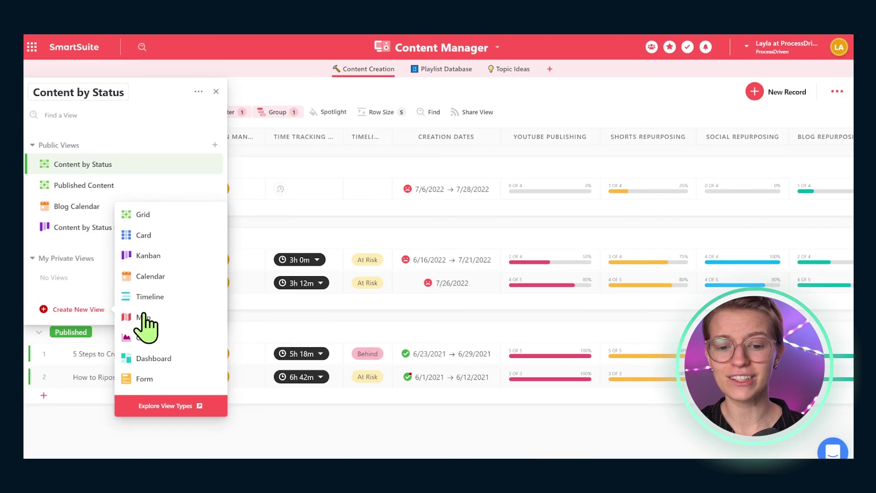
Step: Create a new Dashboard view in the Content Creation app and open the Widget Library for it
mouse_move(186, 360)
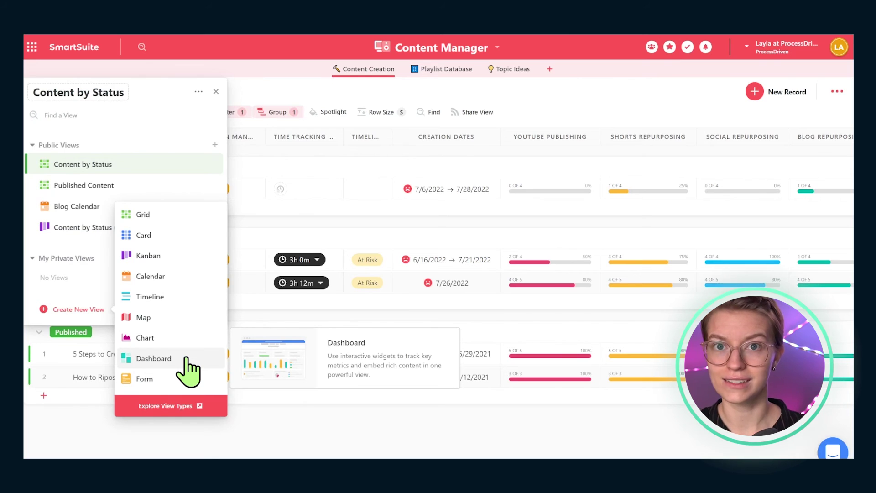
left_click(153, 358)
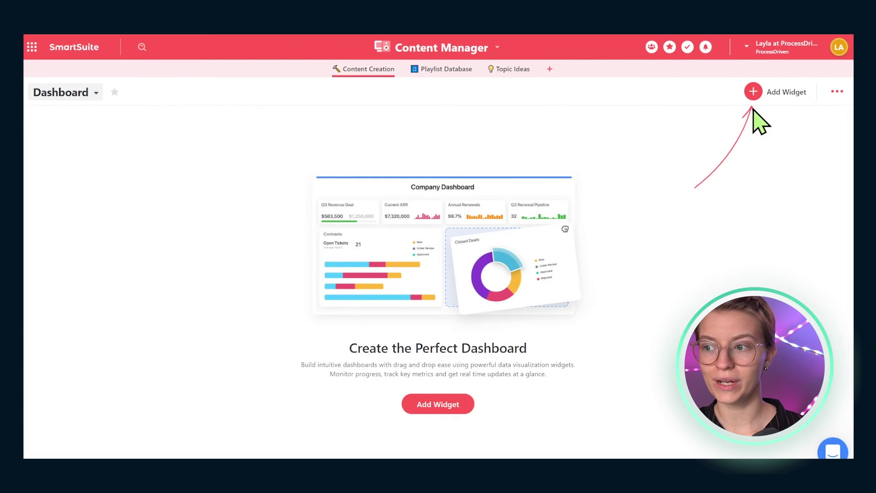
left_click(783, 94)
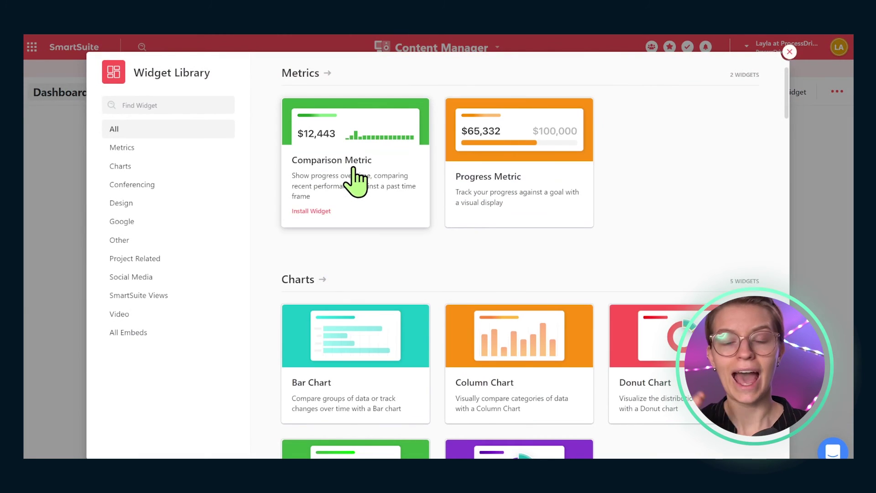
Step: Browse the widget categories from Metrics to SmartSuite Views, view the Chart View widget's settings and close them without adding the widget
scroll(562, 269, "down", 6)
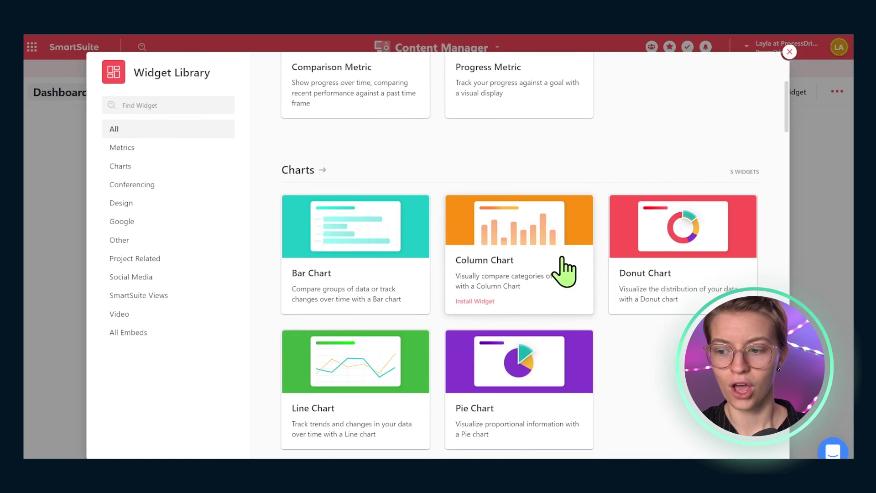
scroll(656, 303, "down", 8)
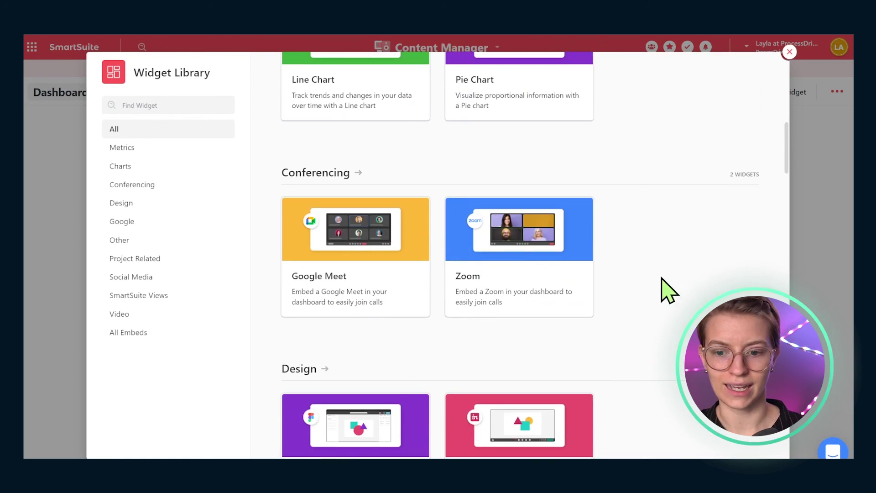
scroll(442, 347, "down", 10)
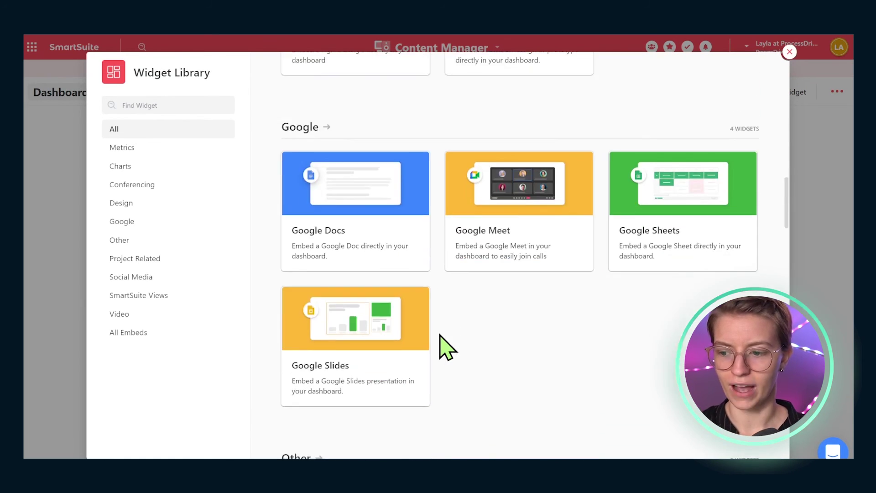
scroll(446, 347, "down", 1)
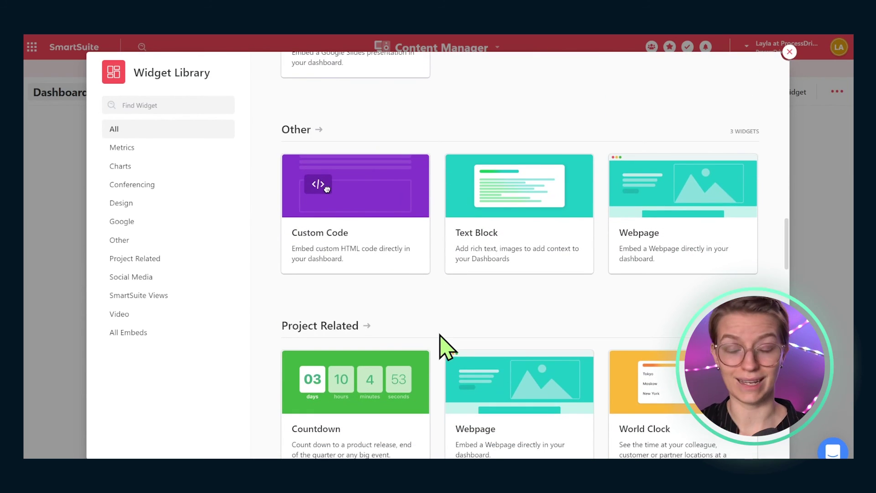
scroll(441, 348, "down", 3)
mouse_move(338, 302)
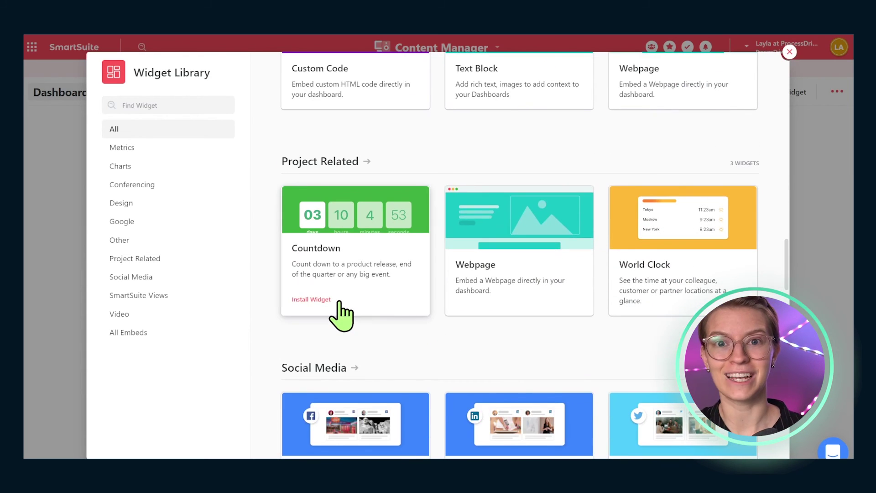
scroll(351, 314, "down", 3)
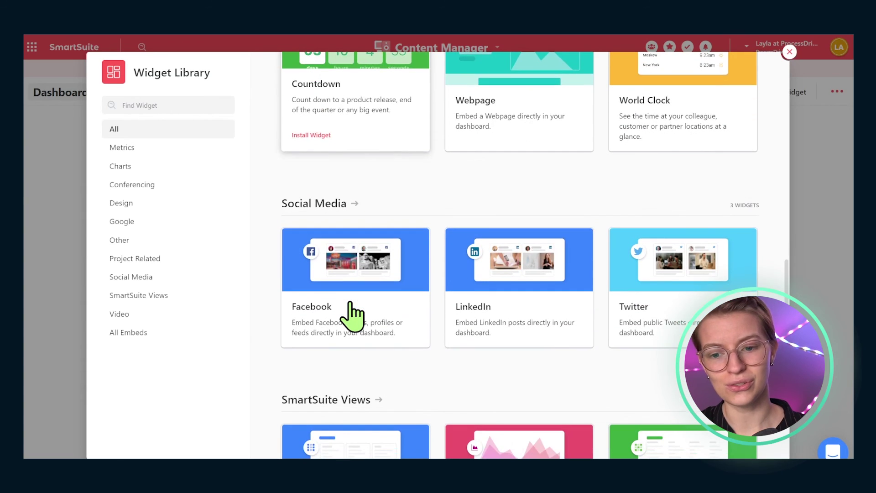
scroll(350, 303, "down", 3)
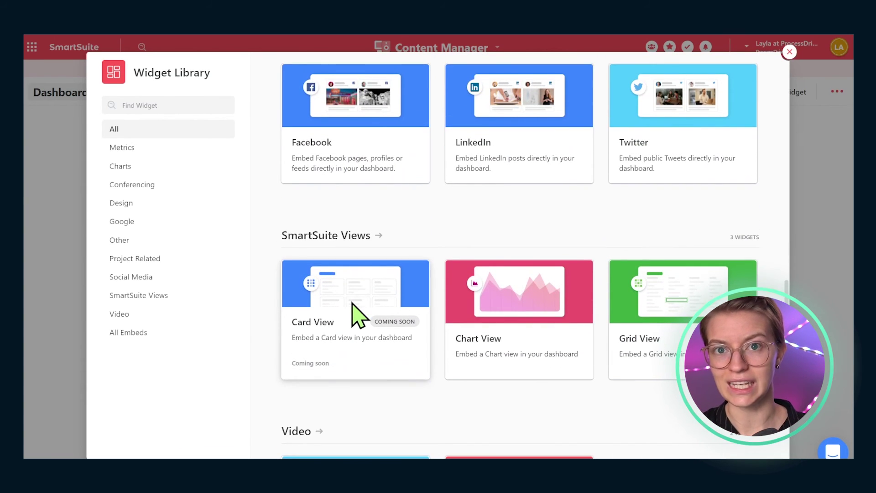
left_click(576, 280)
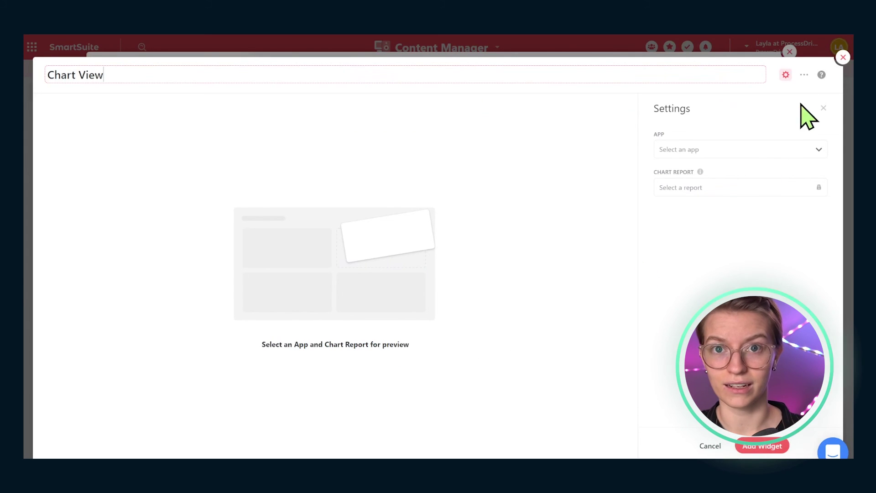
left_click(842, 57)
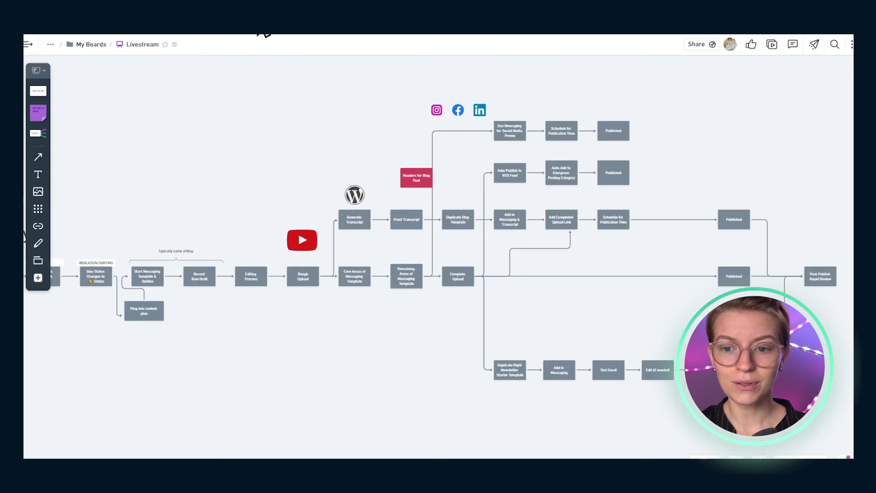